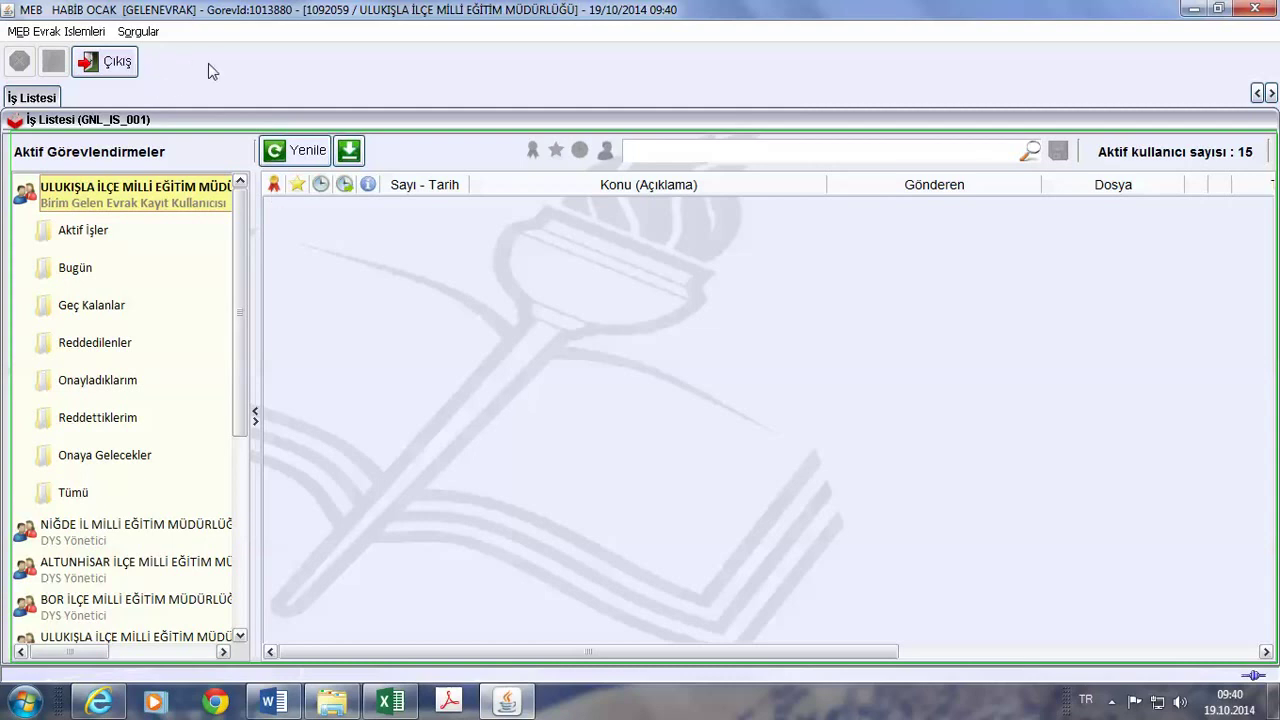
- Open the MEB - Gelen Evrak Kayıt screen for registering incoming documents
left_click(83, 33)
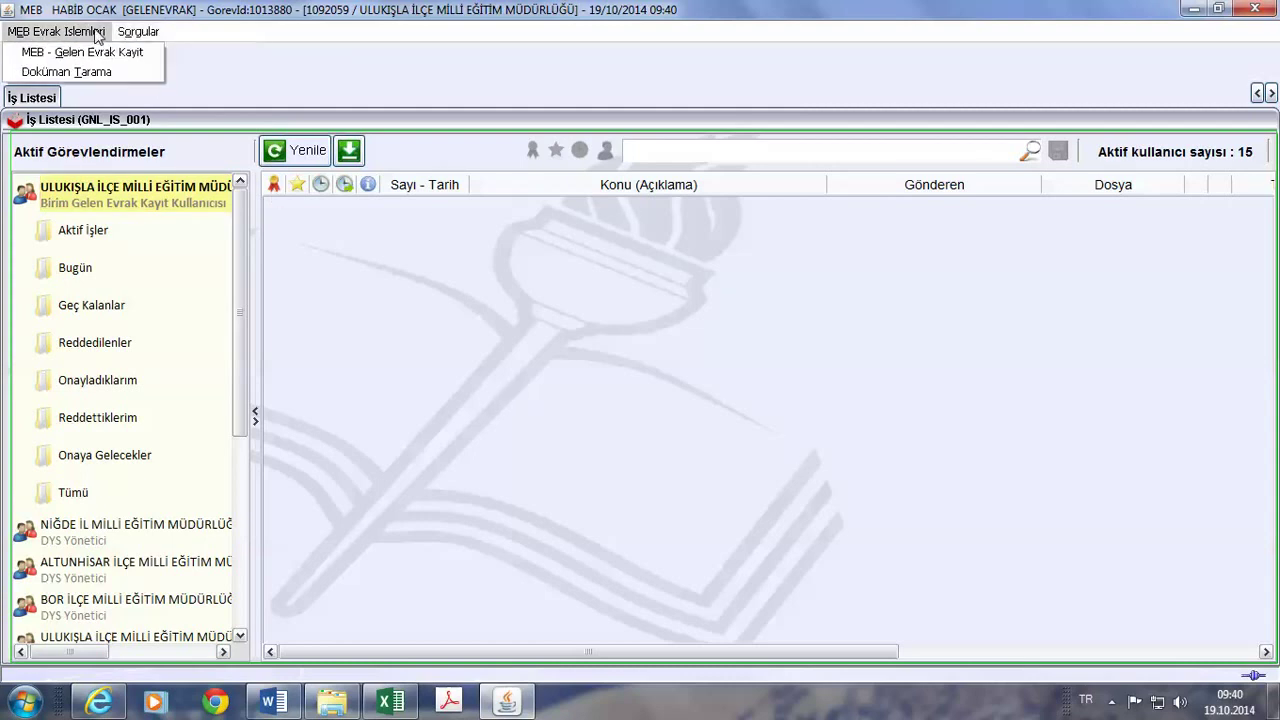
mouse_move(122, 40)
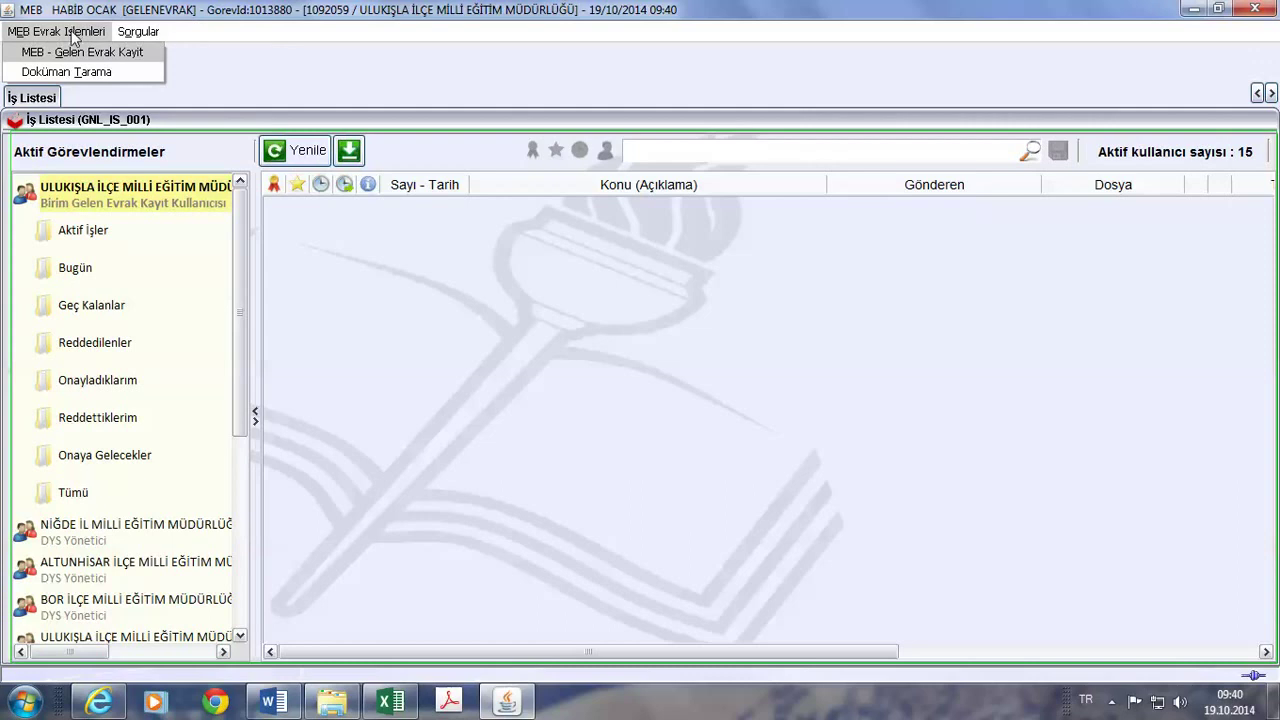
left_click(64, 52)
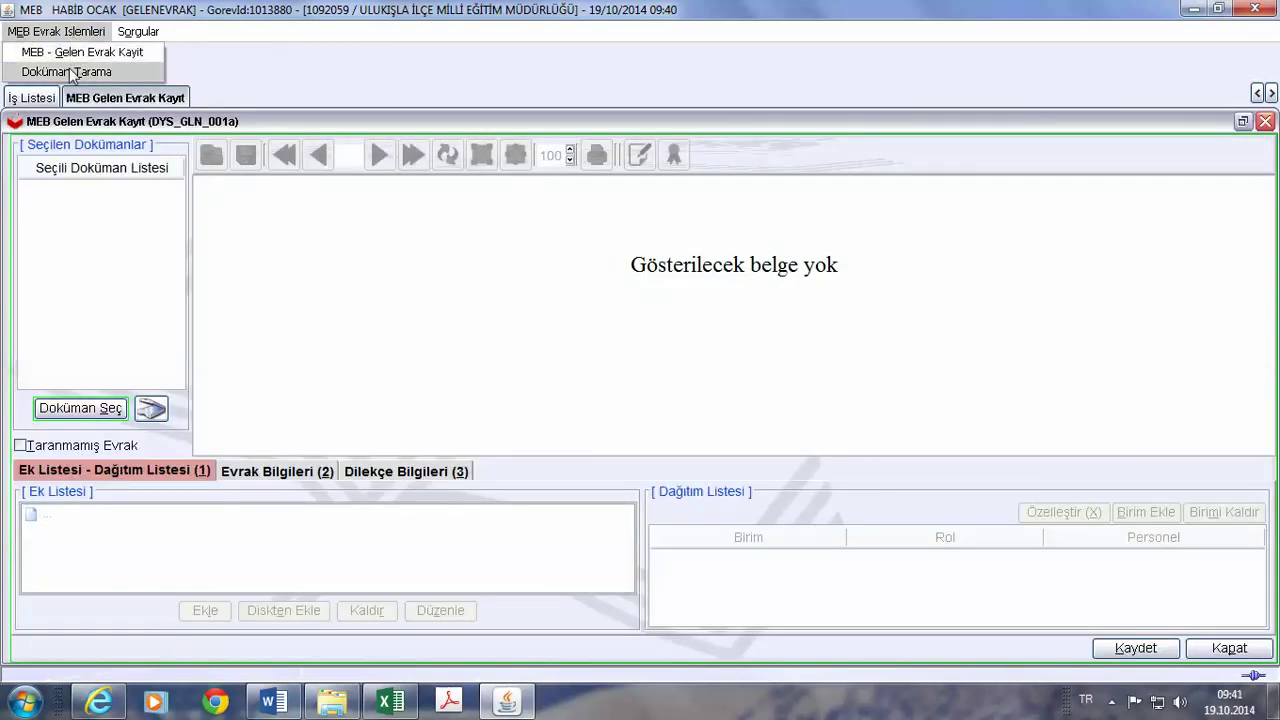
- Open the Doküman Tarama screen and choose WIA-HP Scanjet G2710 as the scanner
left_click(72, 72)
left_click(598, 356)
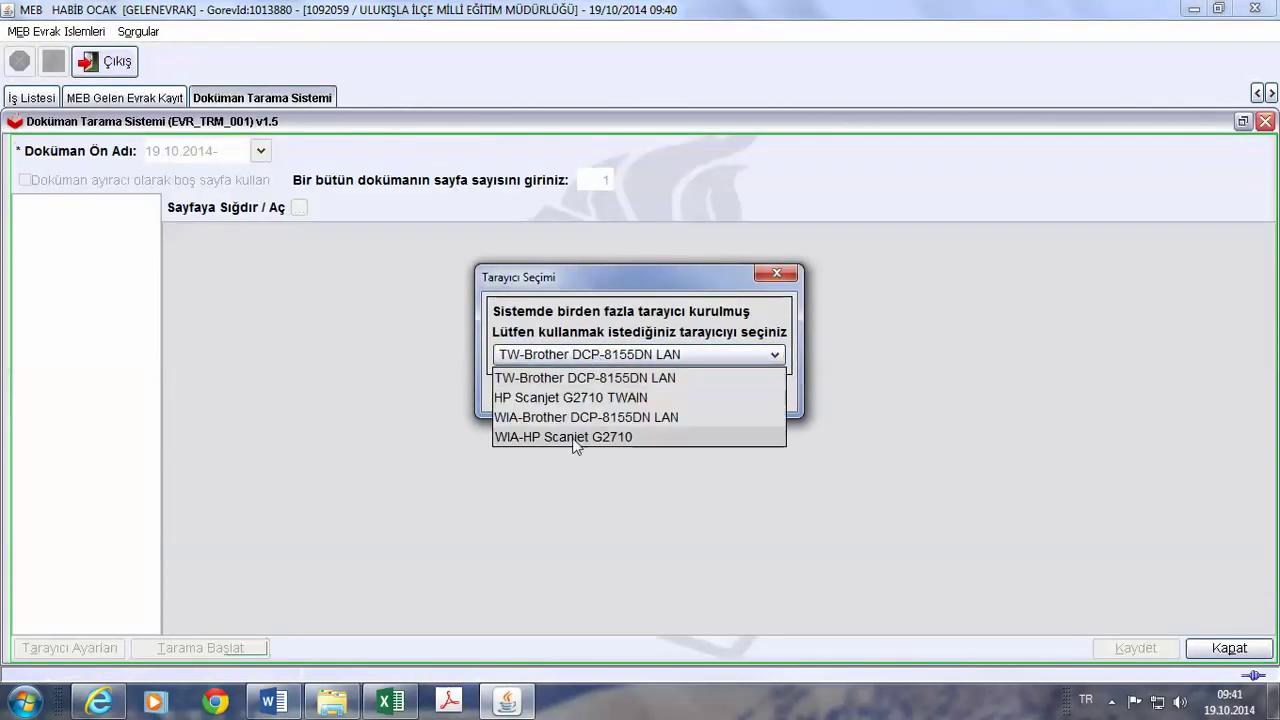
left_click(572, 438)
left_click(605, 393)
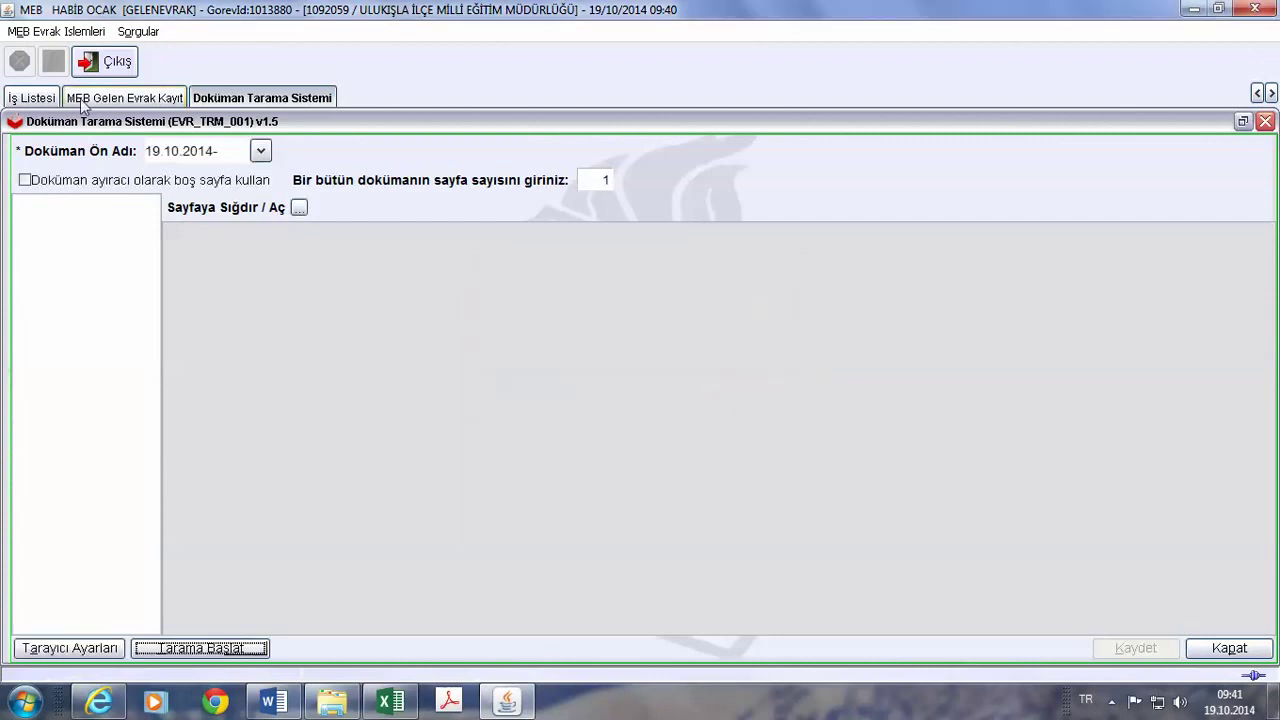
- In the scanner settings, keep double-sided scanning at HAYIR and set the maximum blank document size to 10 KB
left_click(88, 98)
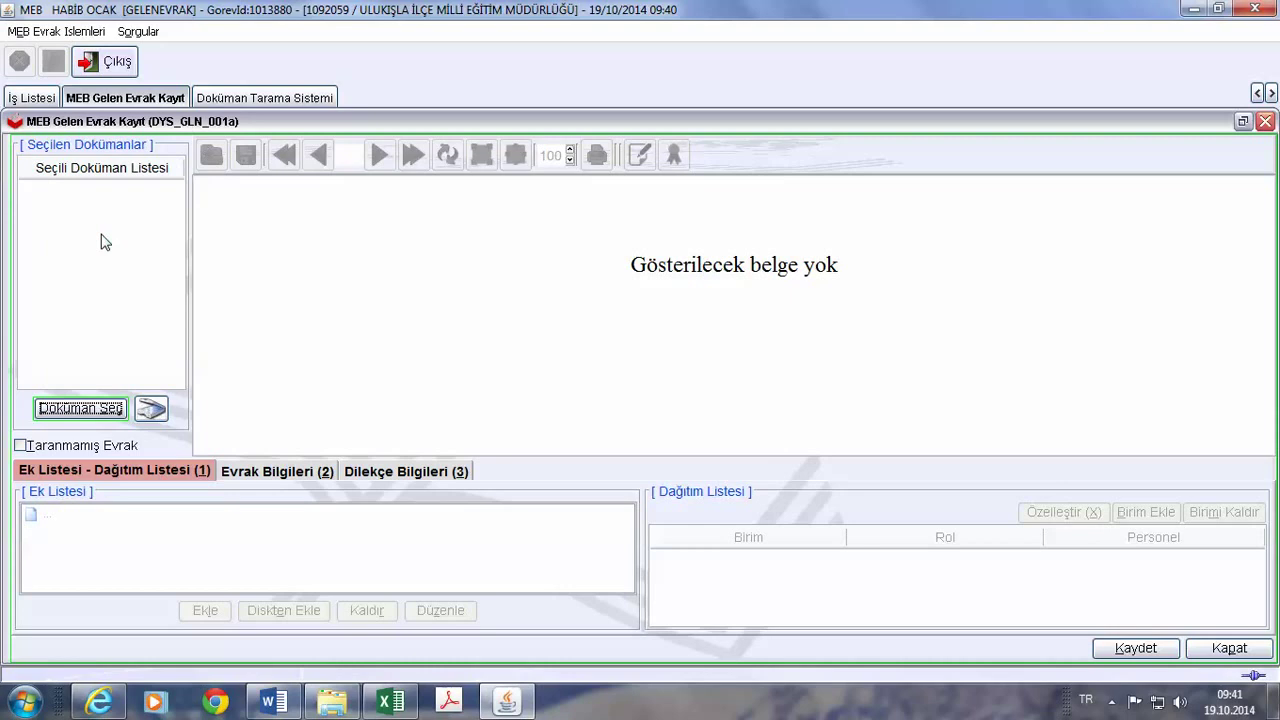
left_click(260, 98)
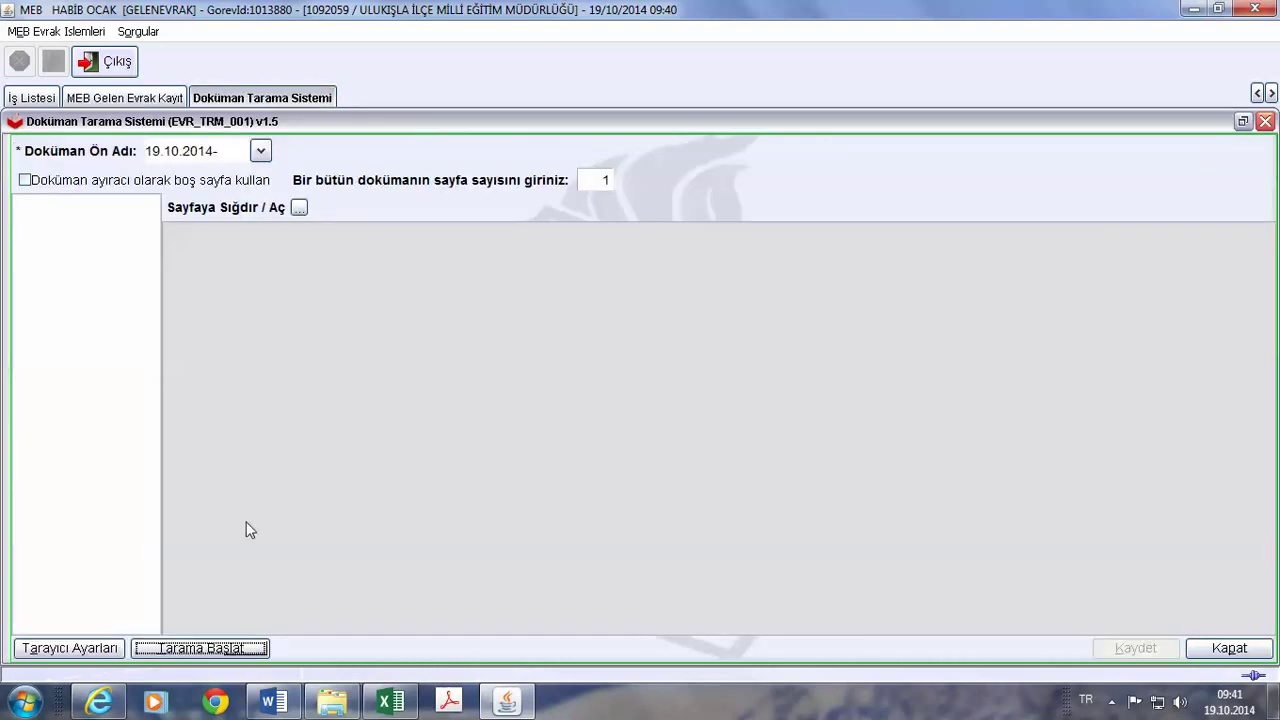
left_click(85, 650)
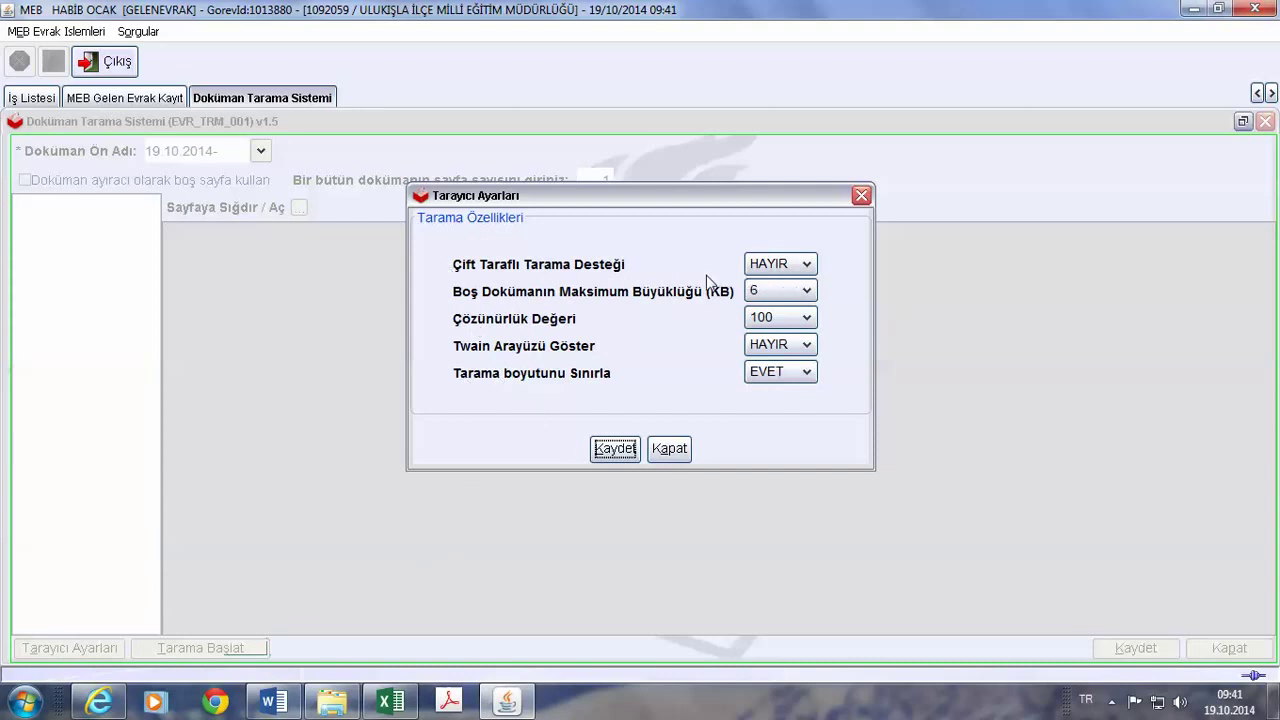
left_click(780, 263)
left_click(455, 303)
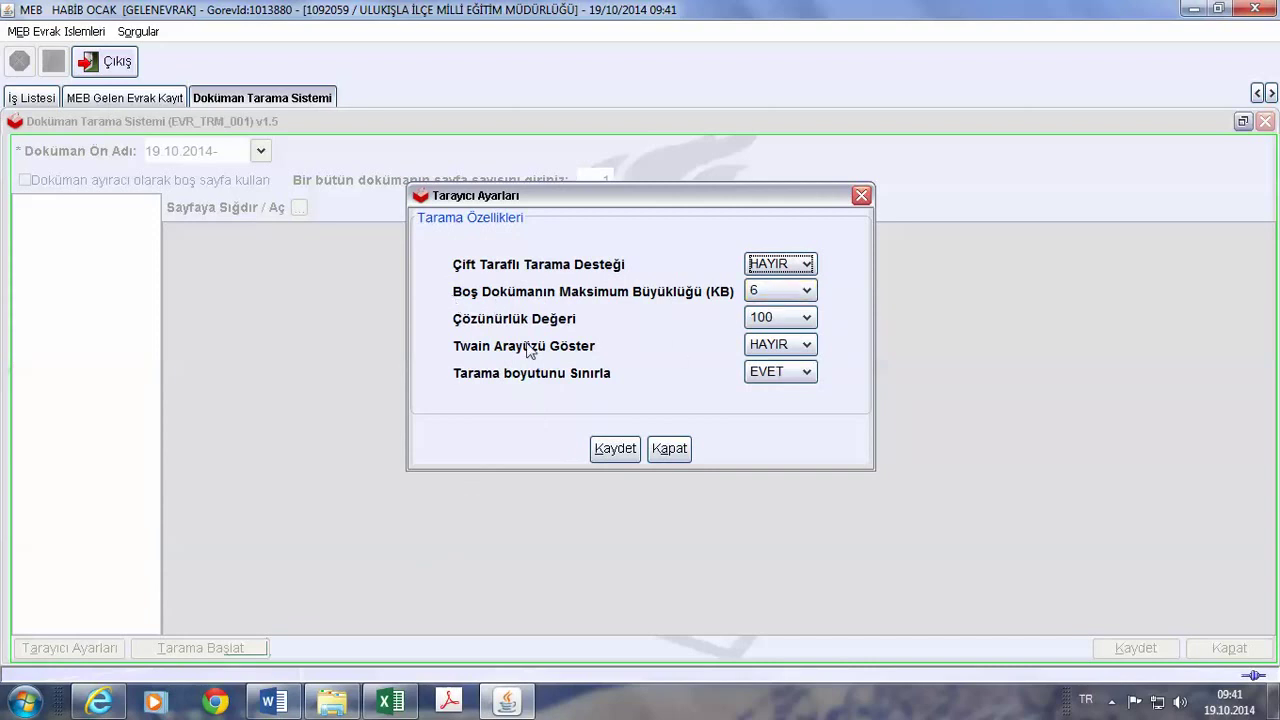
left_click(780, 293)
left_click(770, 372)
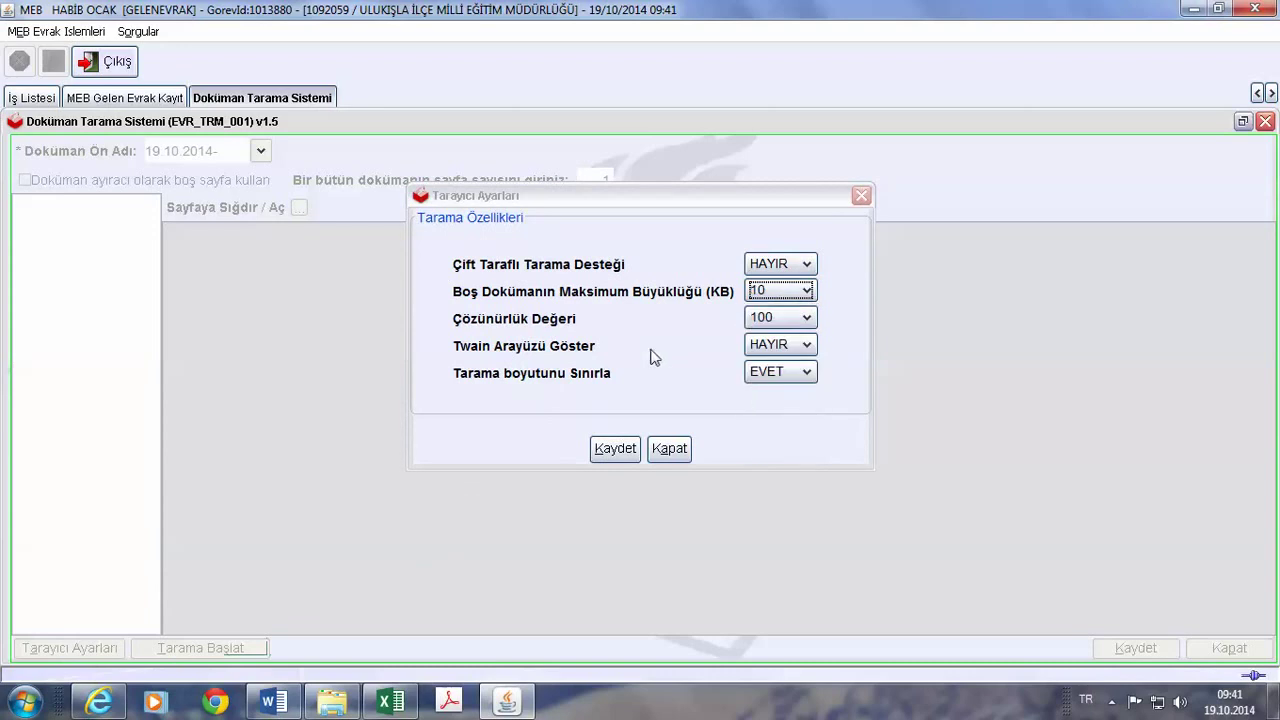
- Set the scan resolution (Çözünürlük Değeri) to 150
left_click(468, 323)
left_click(755, 318)
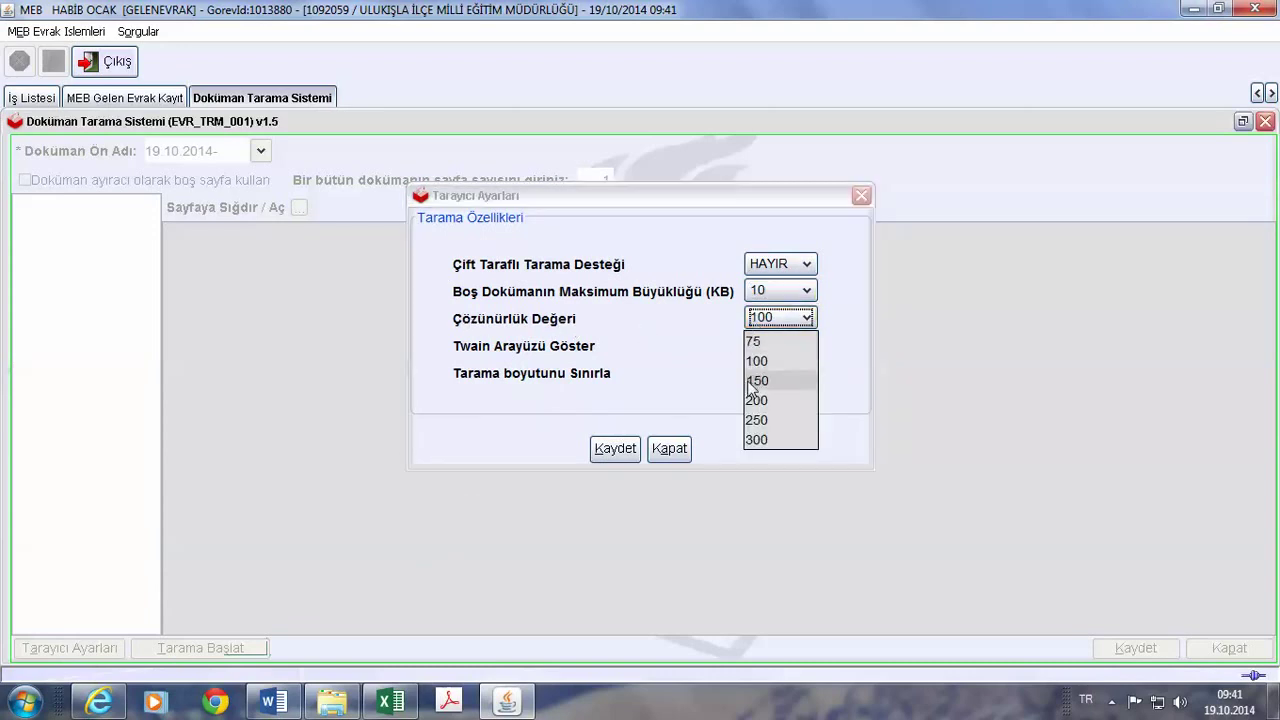
left_click(760, 400)
left_click(765, 320)
left_click(772, 376)
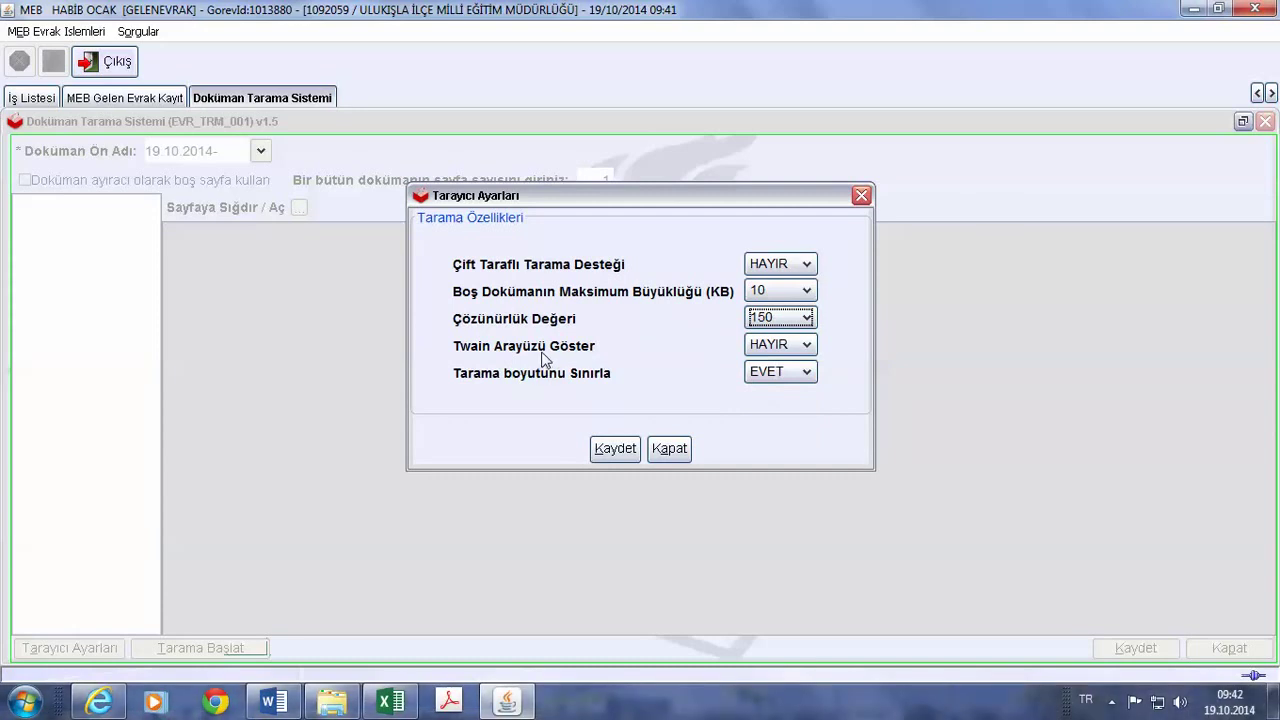
- Keep Twain Arayüzü Göster at HAYIR and Tarama boyutunu Sınırla at EVET, and save the scanner settings
key("Tab")
key("alt+Down")
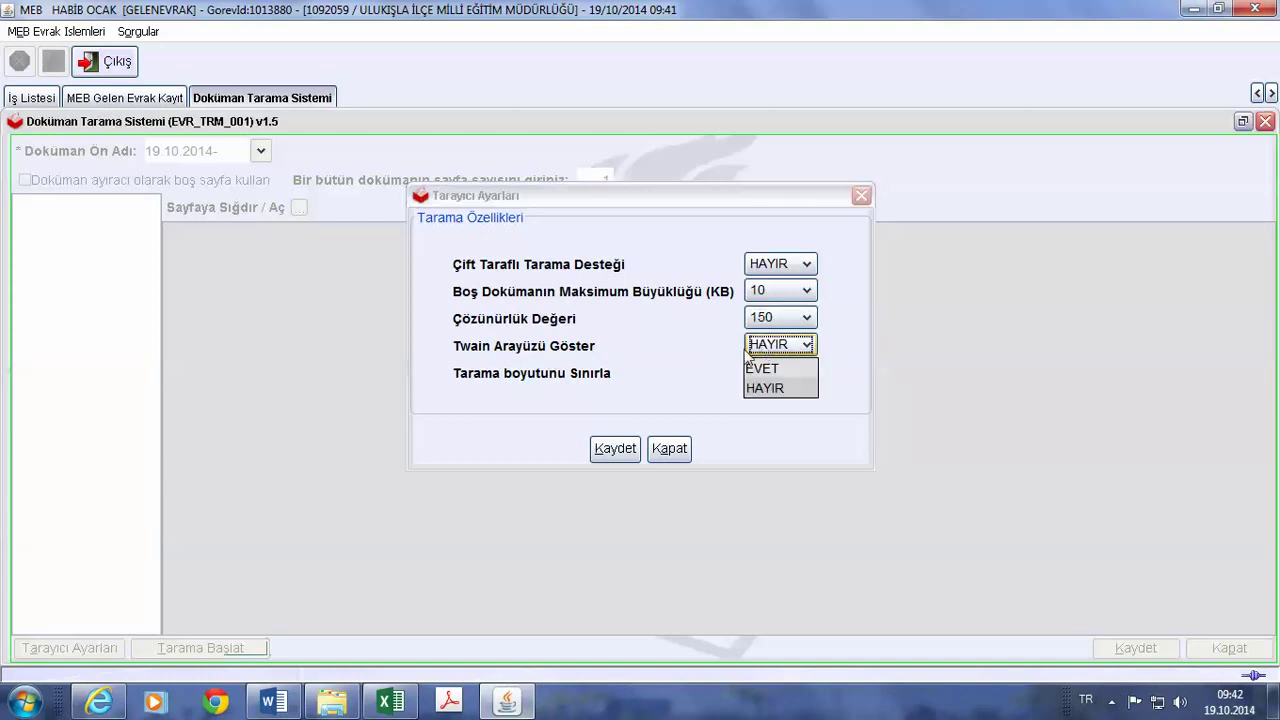
key("Return")
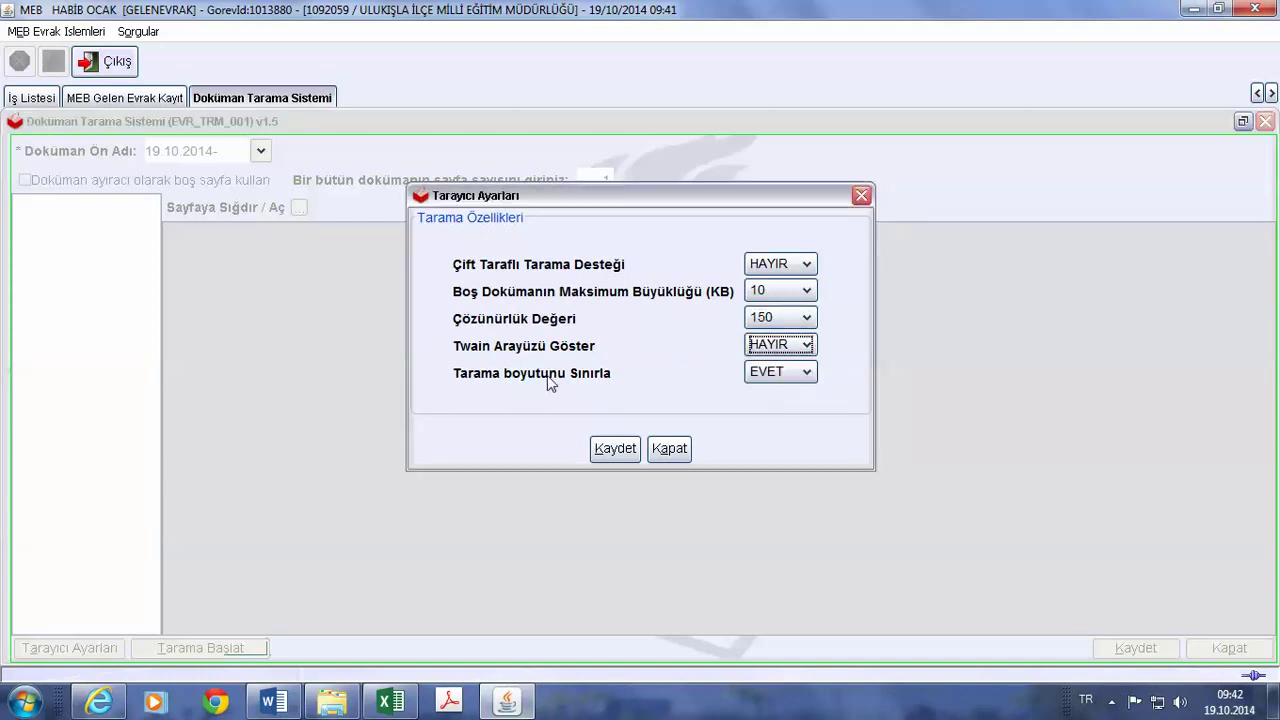
left_click(779, 381)
key("Return")
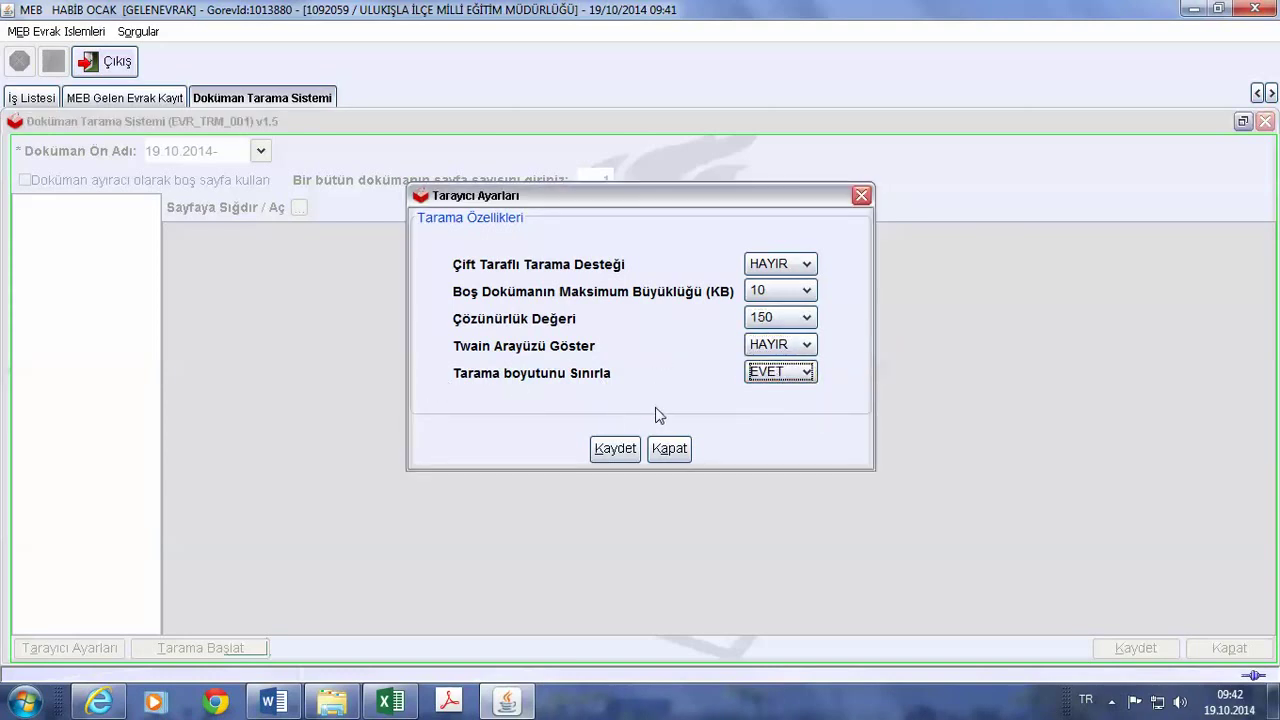
left_click(615, 449)
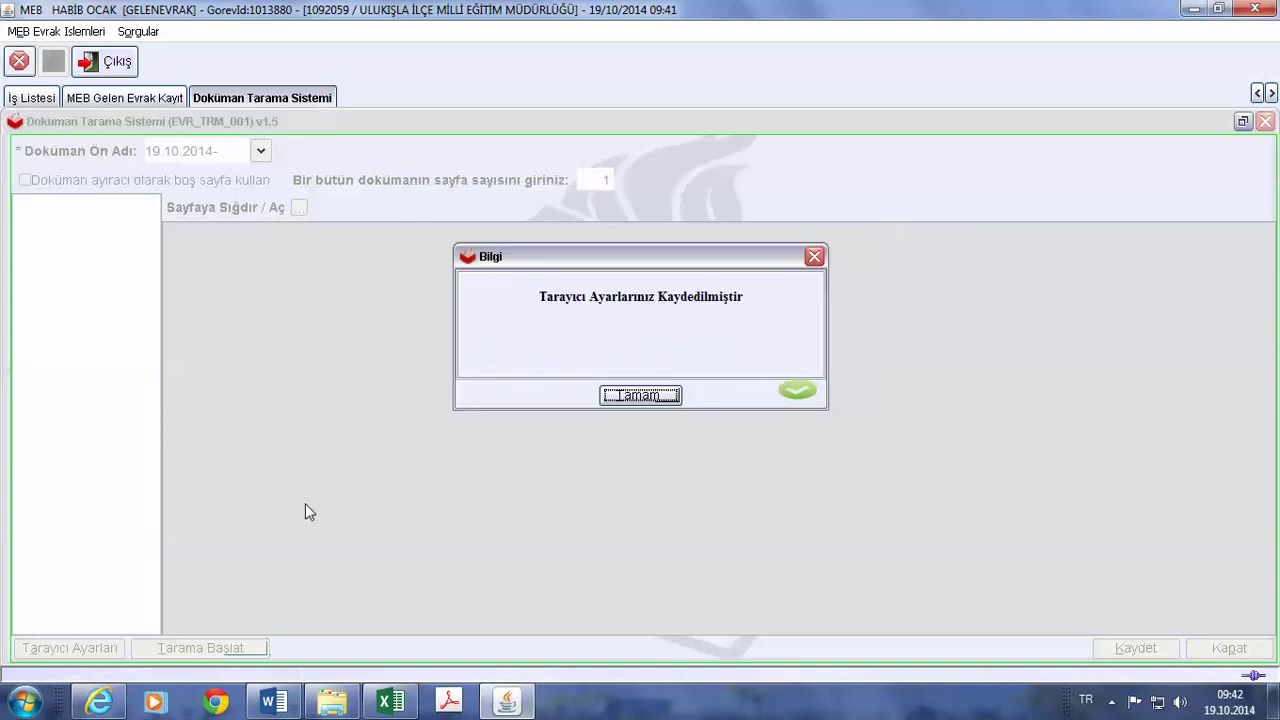
left_click(664, 398)
- Scan the first page and preview it at full size
left_click(228, 650)
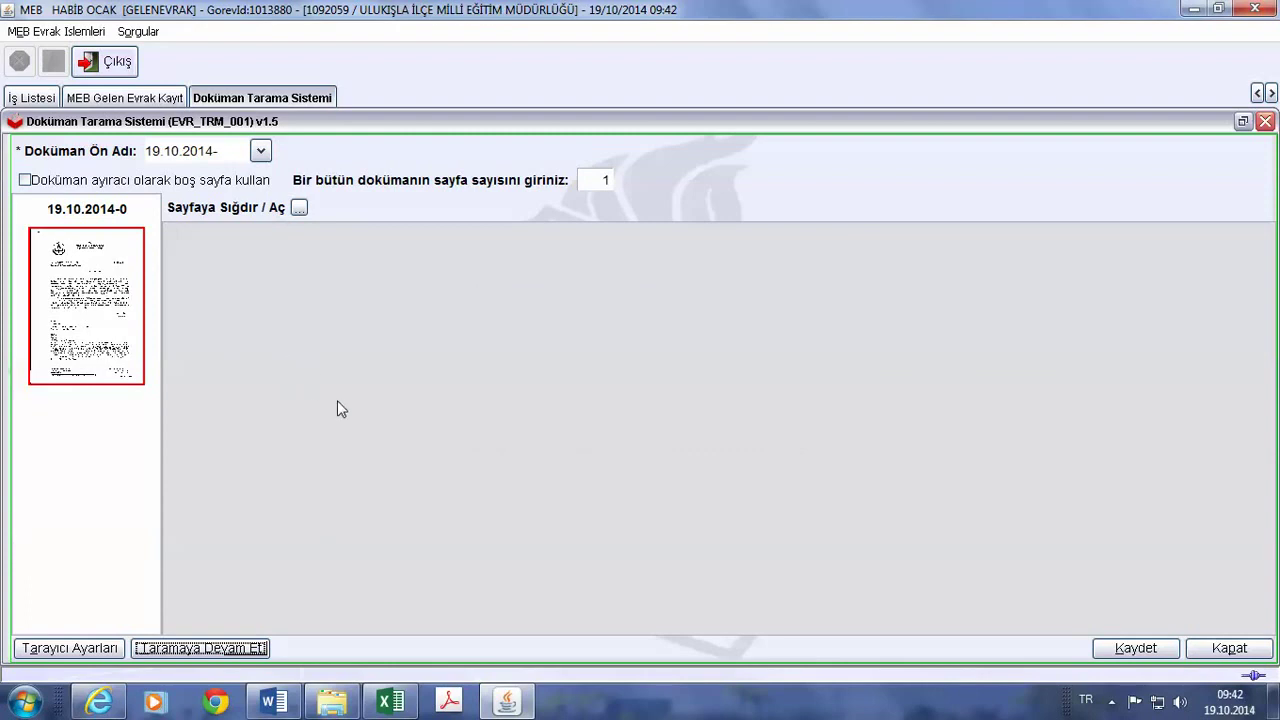
mouse_move(117, 291)
left_click(117, 291)
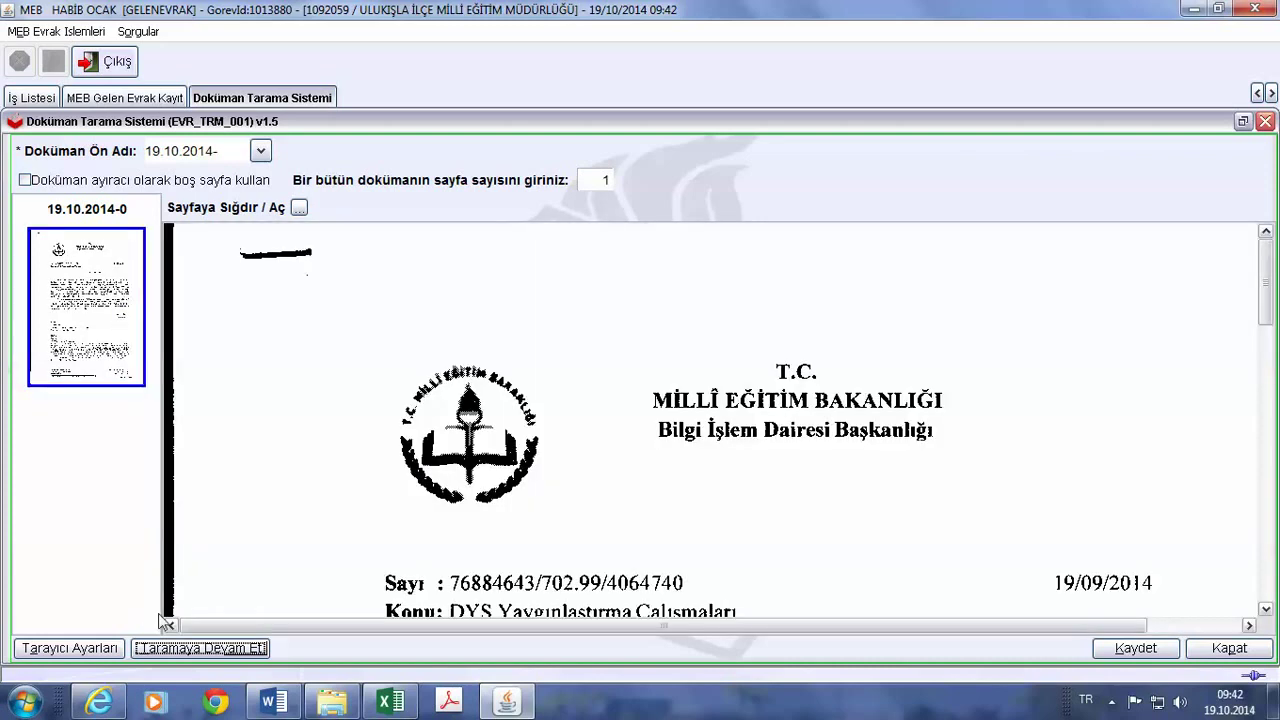
scroll(360, 384, "down", 3)
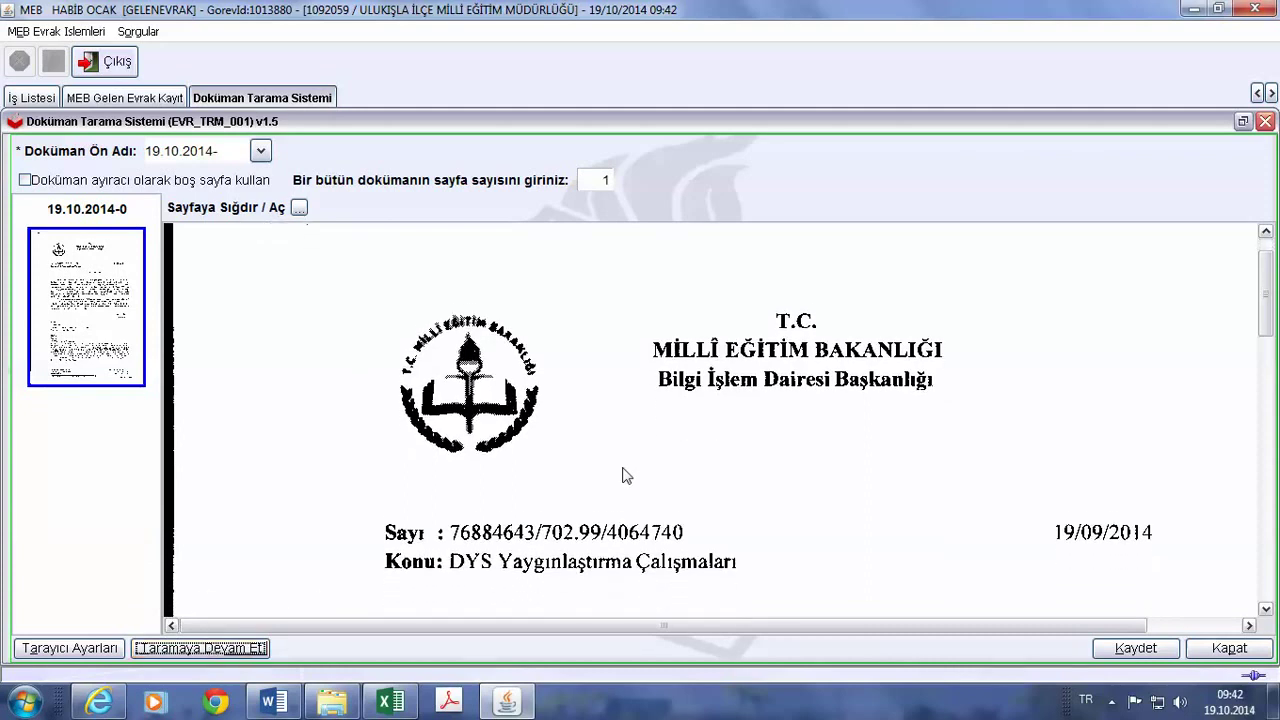
scroll(623, 474, "down", 1)
- Scan a second page into the same document and save it under the prefix 19.10.2014-
left_click(228, 650)
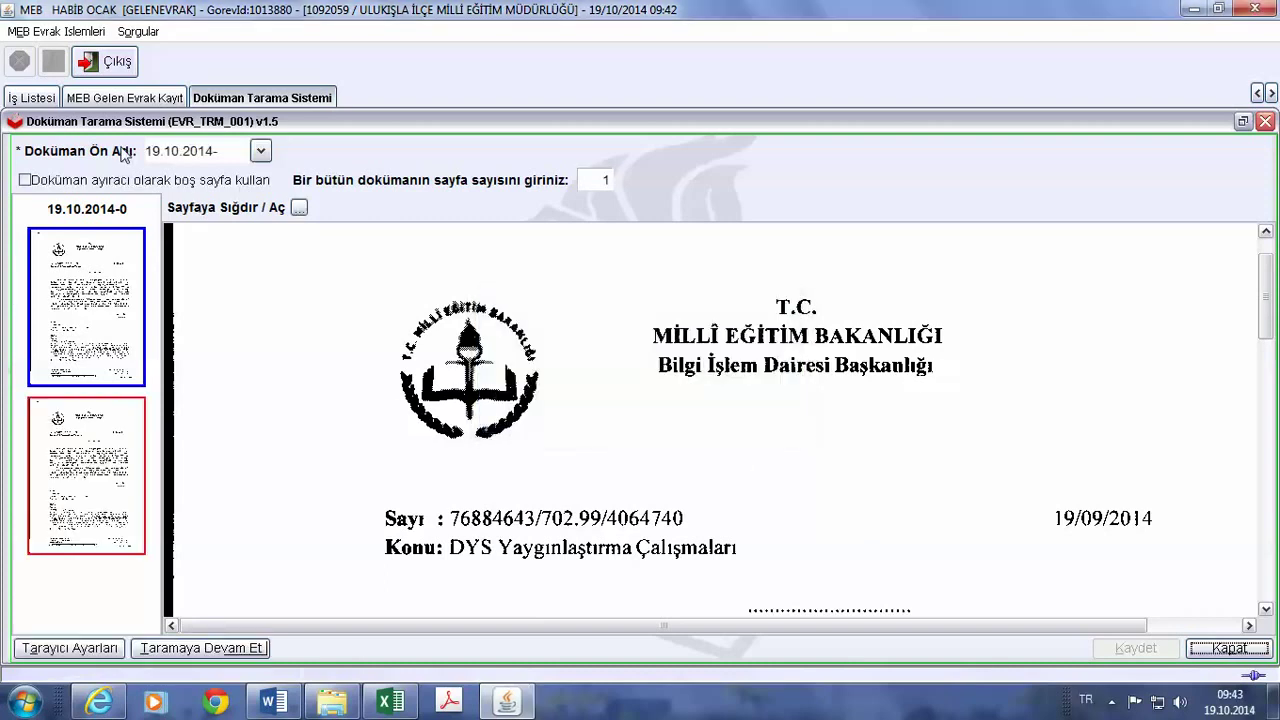
left_click(222, 151)
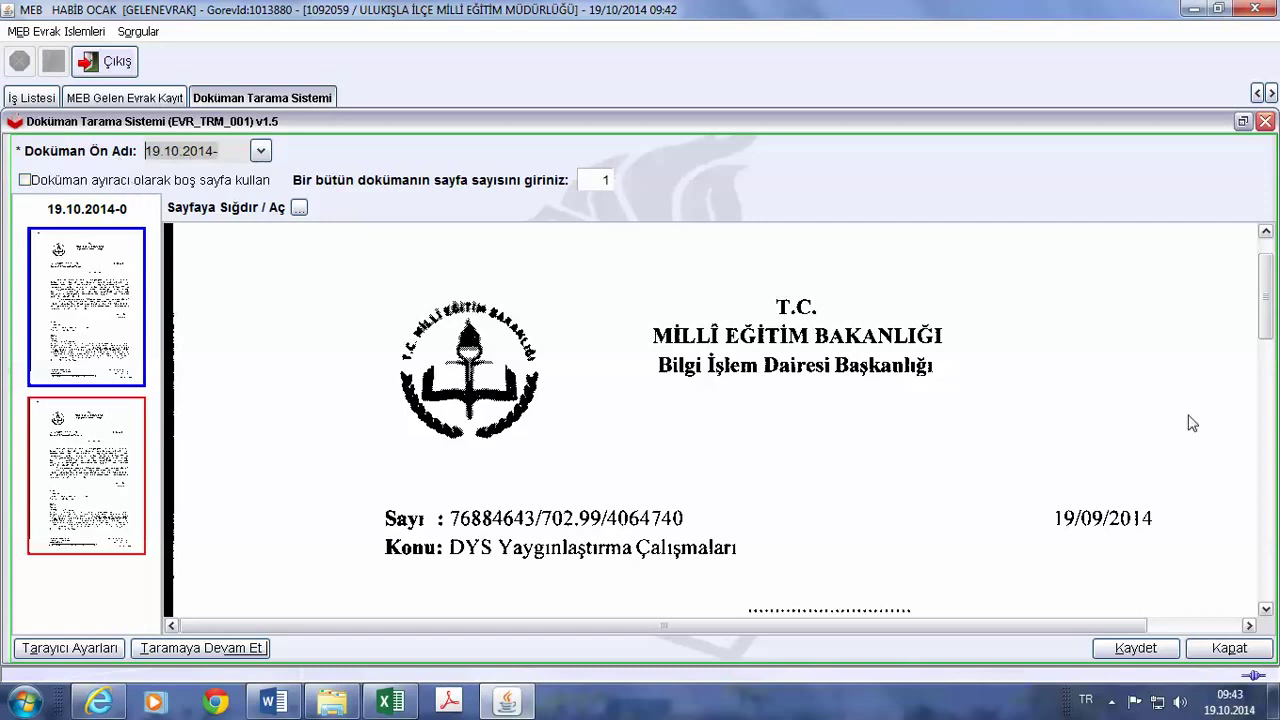
left_click(1138, 648)
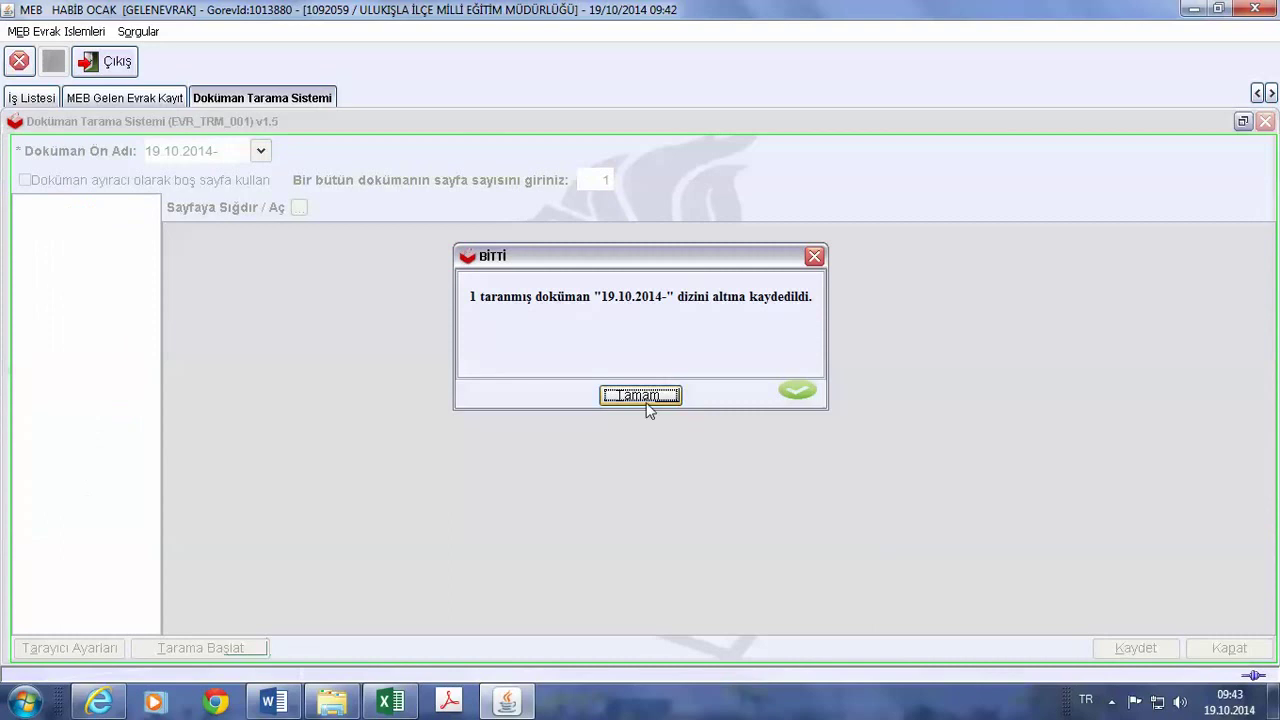
left_click(645, 398)
- Open 19.10.2014-0.tif from the taramaAlani/19.10.2014- folder in Documents, view it in Photoshop and close Photoshop
left_click(24, 701)
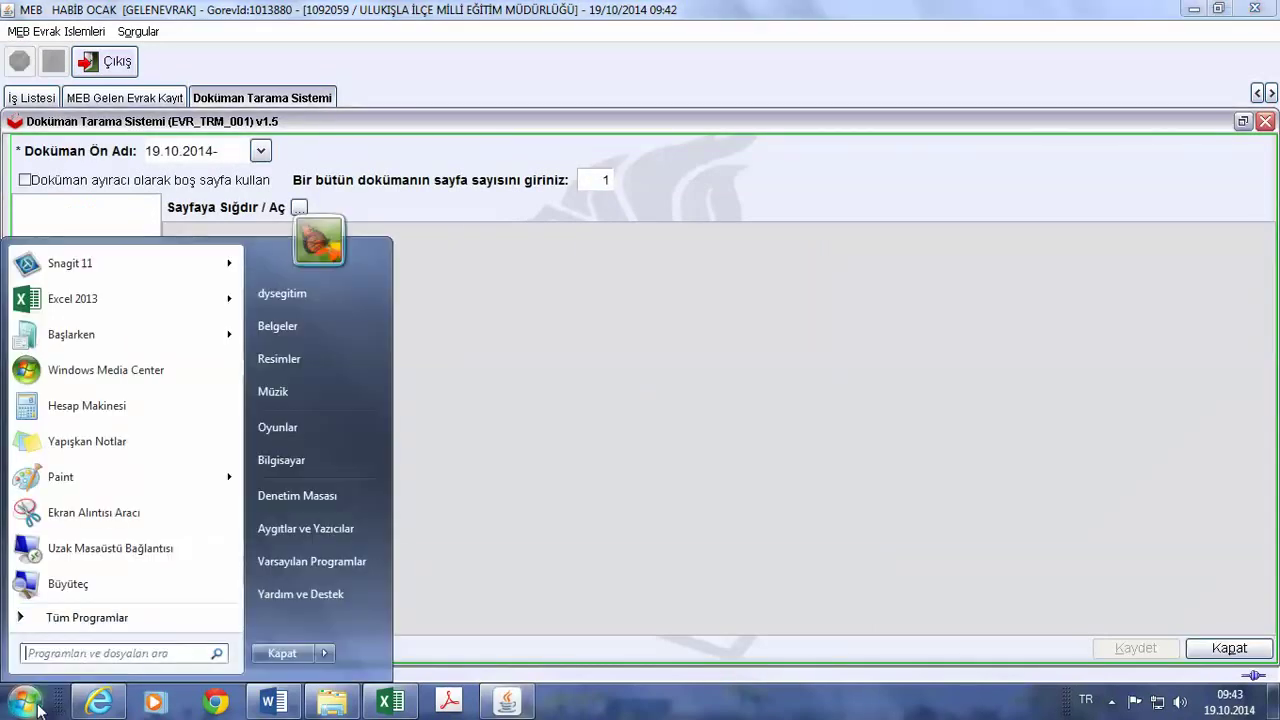
left_click(290, 326)
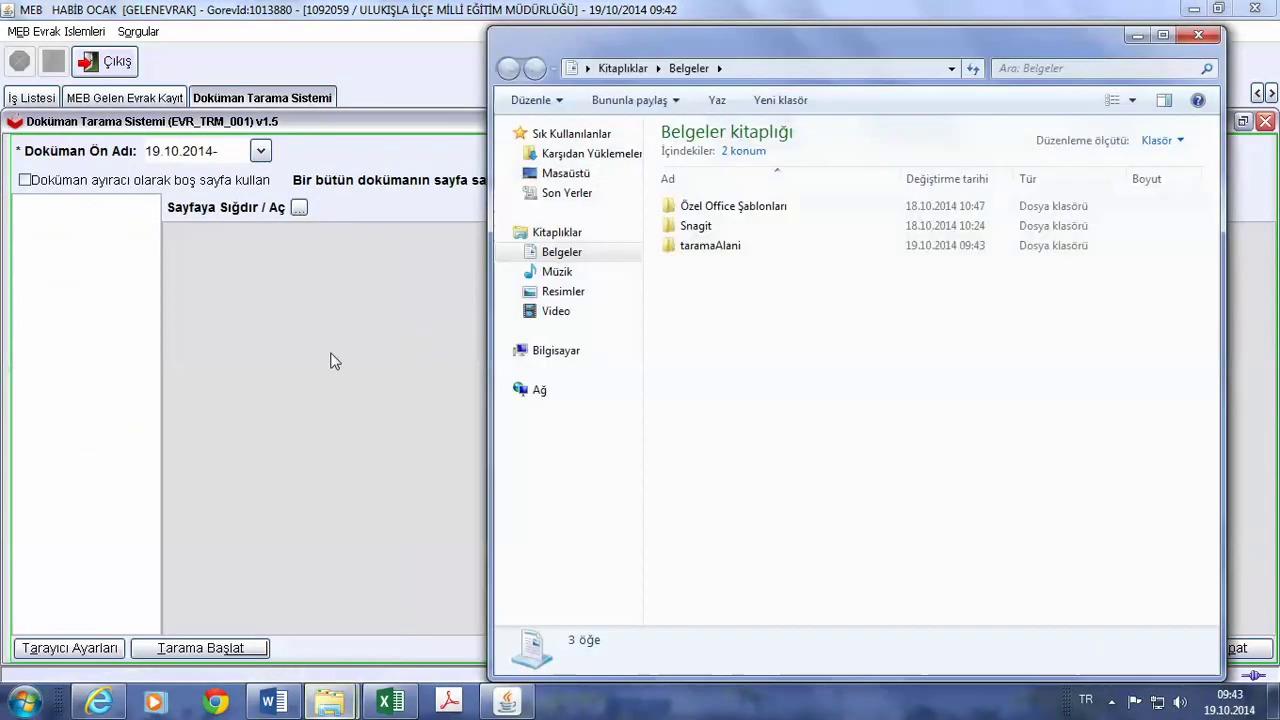
double_click(712, 246)
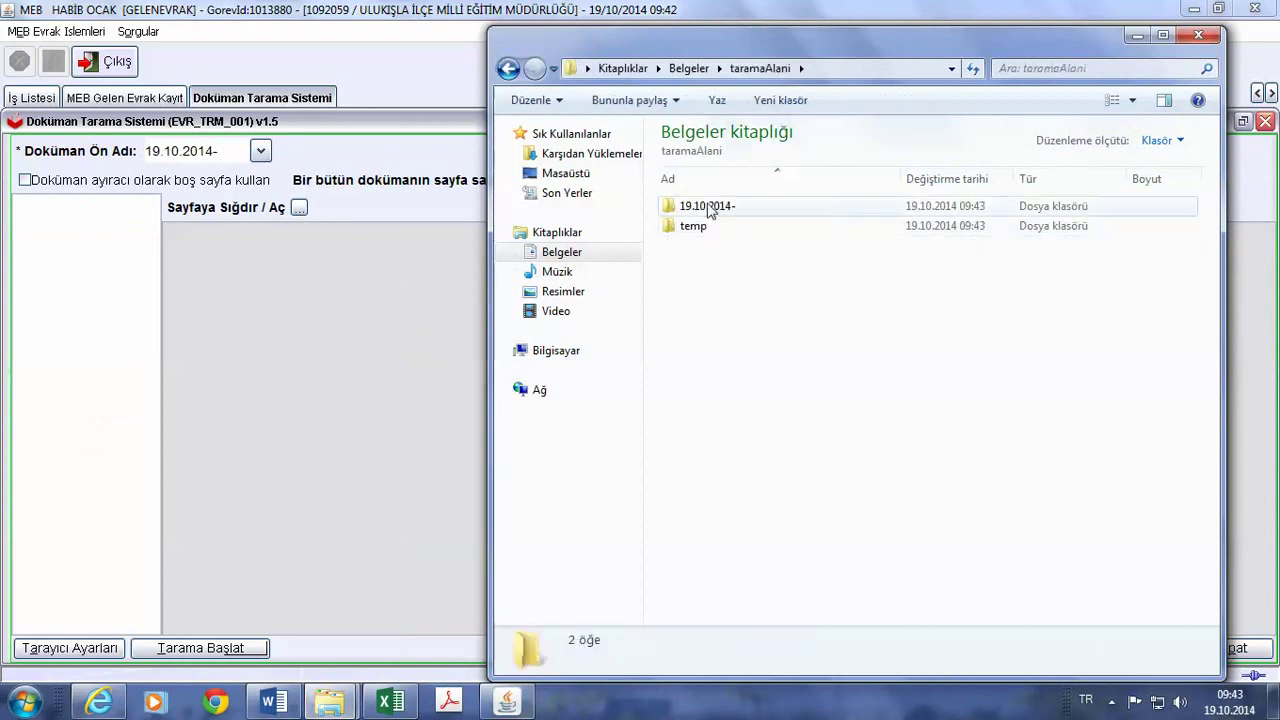
double_click(710, 207)
left_click(723, 211)
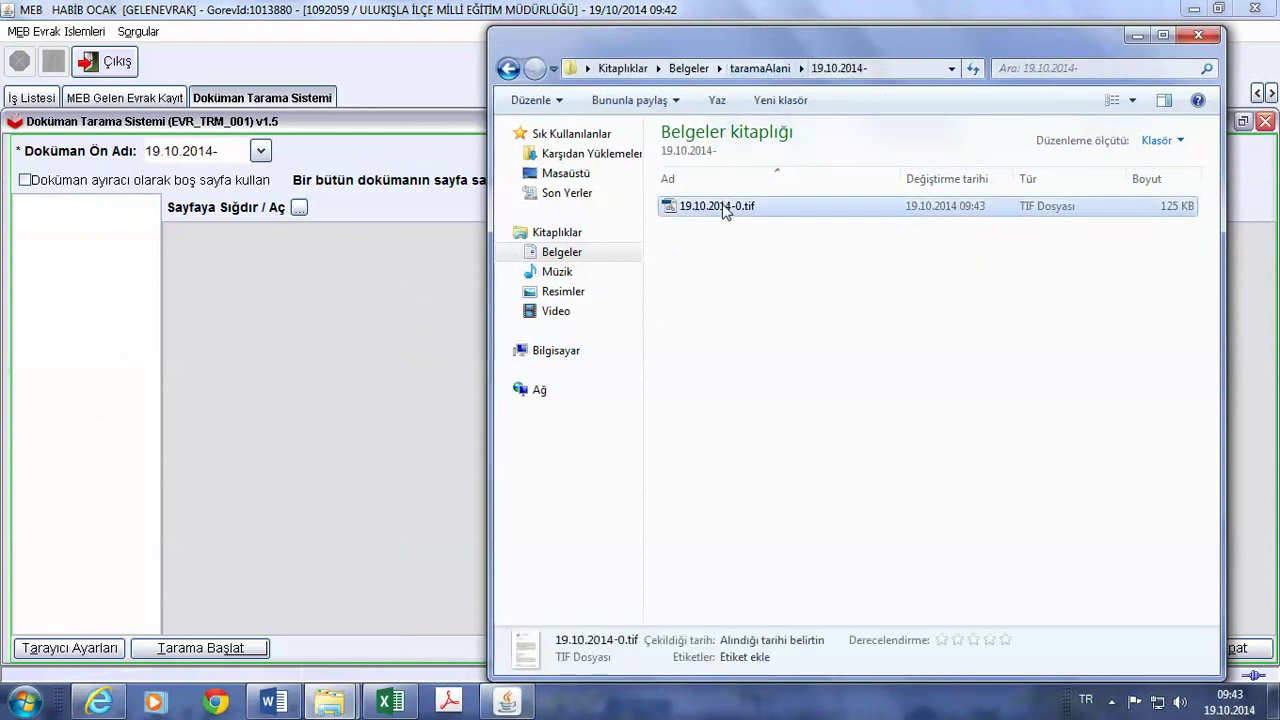
double_click(723, 211)
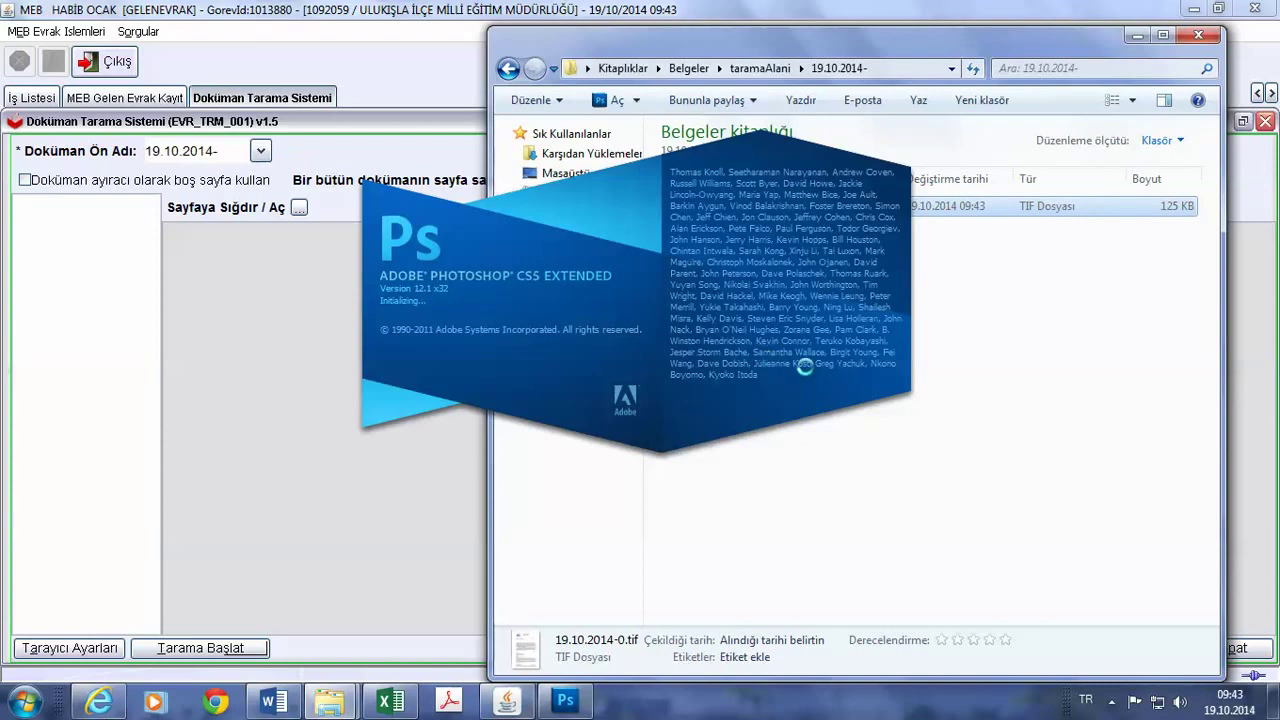
left_click(926, 312)
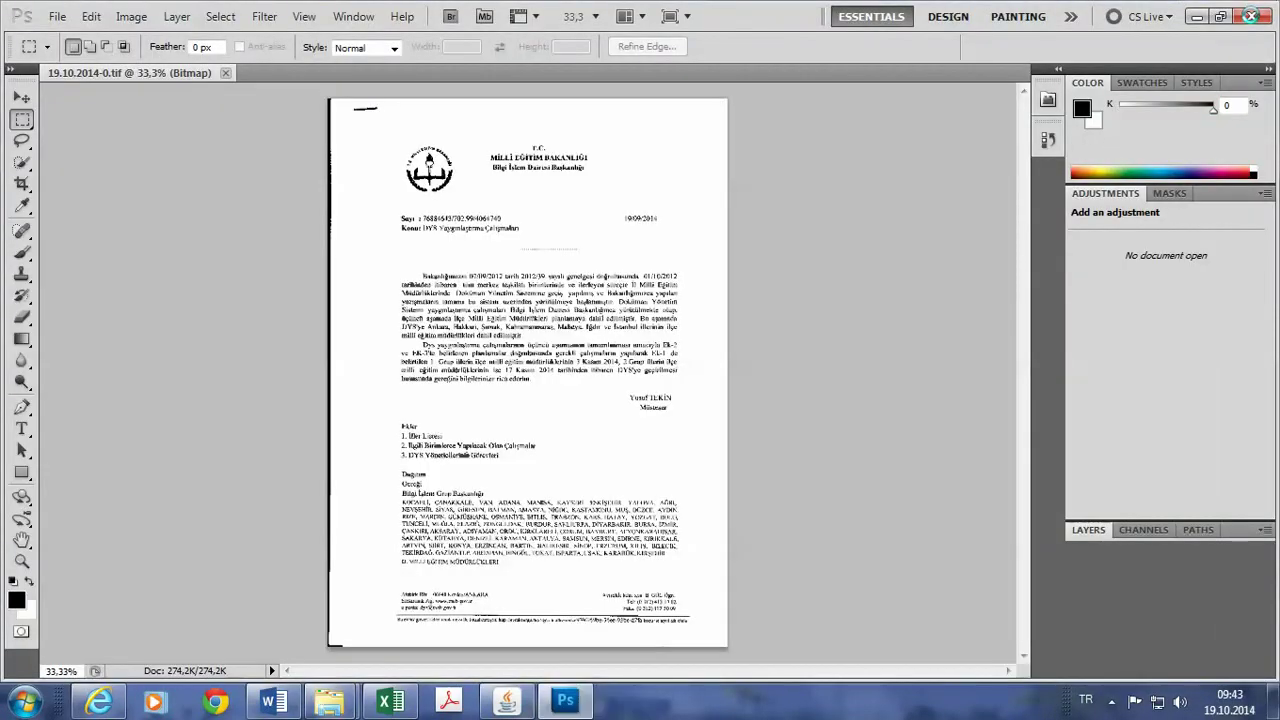
left_click(1250, 16)
- Check both pages of 19.10.2014-0.tif in Windows Fotoğraf Görüntüleyicisi, and close the viewer and the folder window
right_click(708, 208)
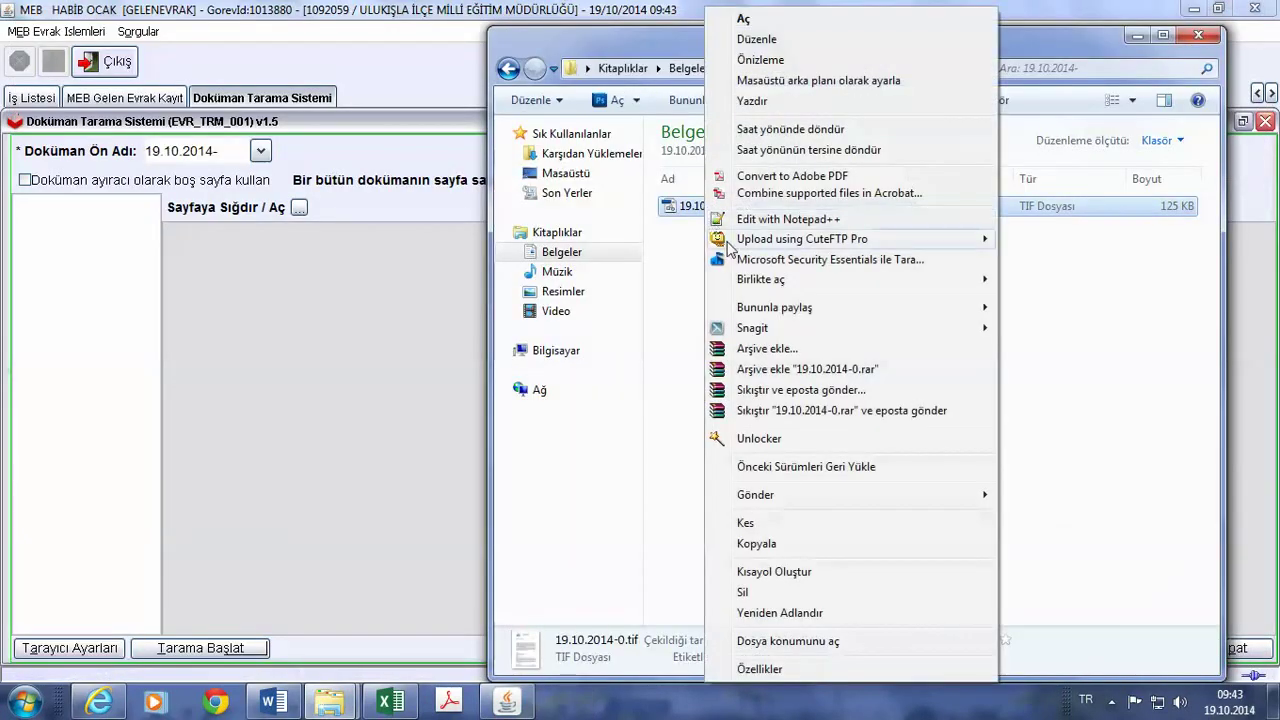
mouse_move(790, 285)
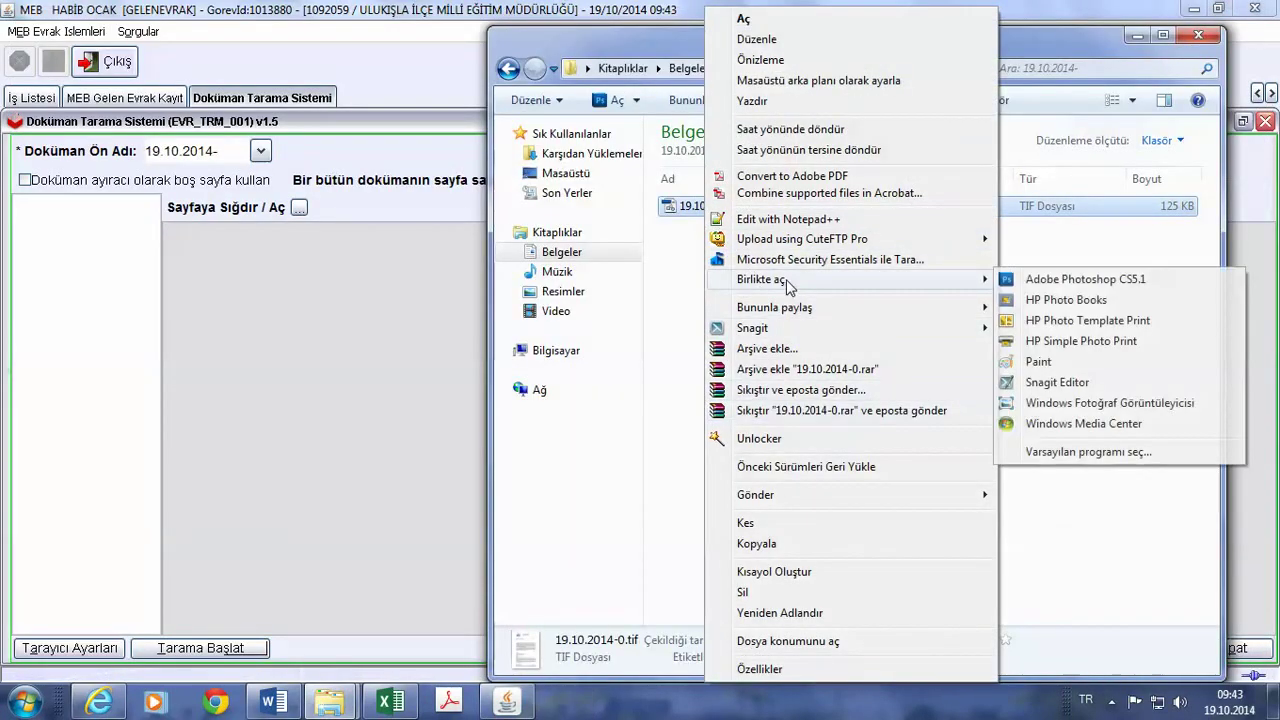
left_click(1068, 404)
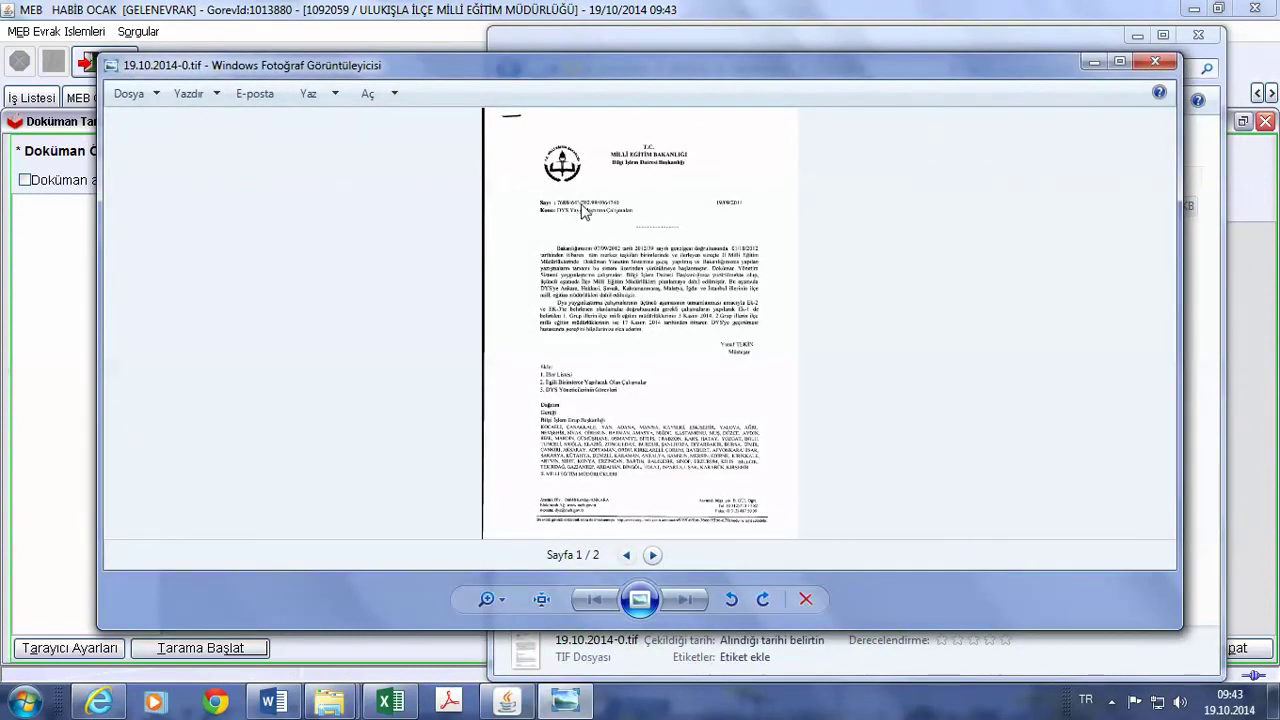
left_click(652, 555)
left_click(626, 555)
left_click(1141, 72)
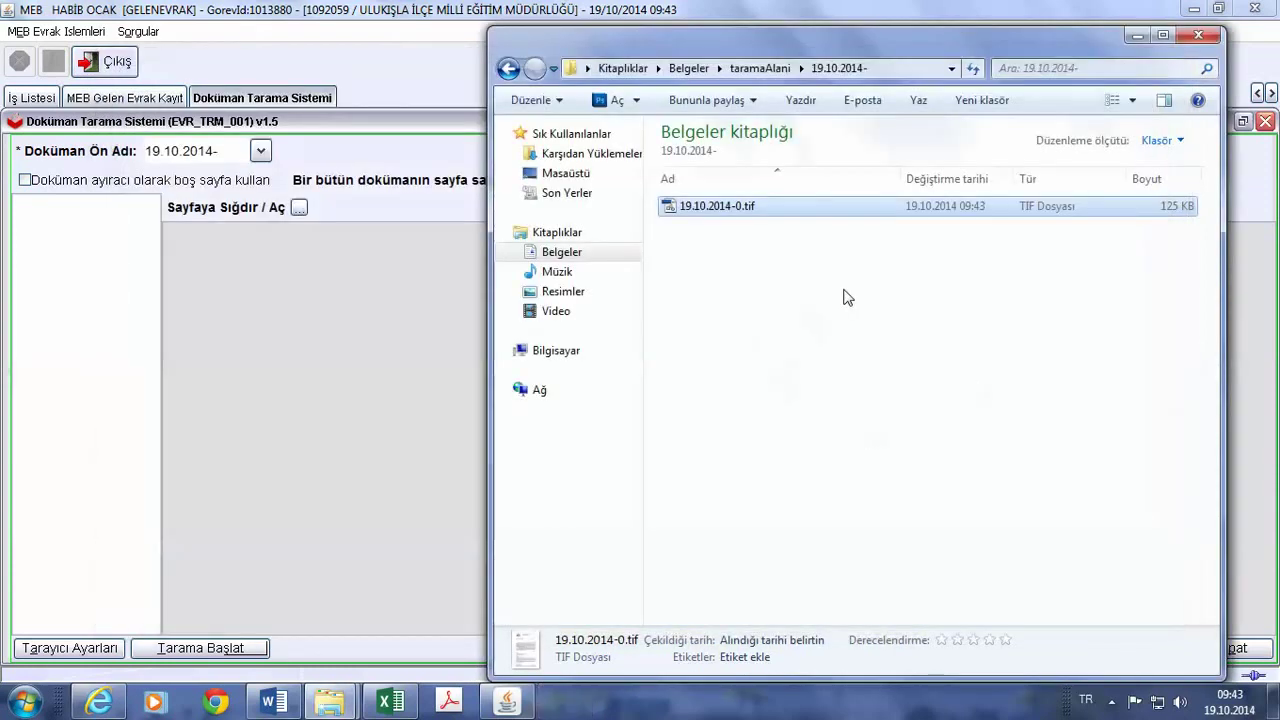
left_click(1192, 40)
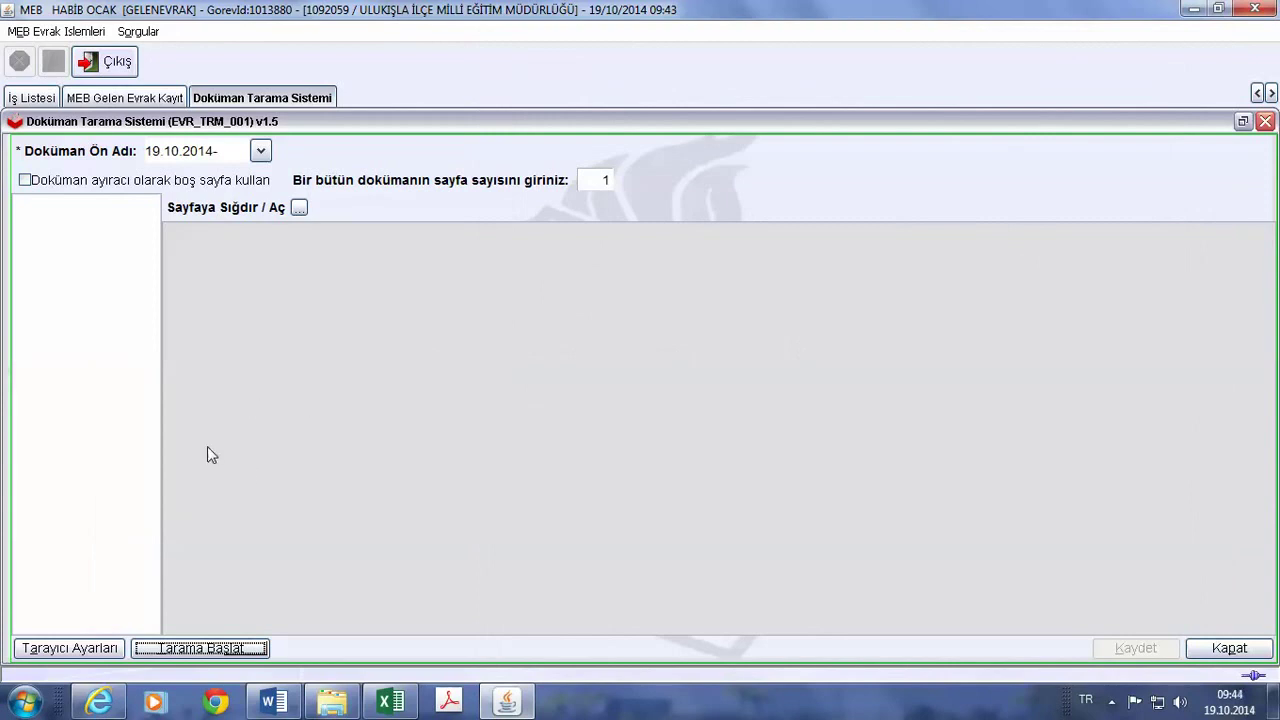
- Scan one more page and close the document scanning screen without saving it
left_click(157, 650)
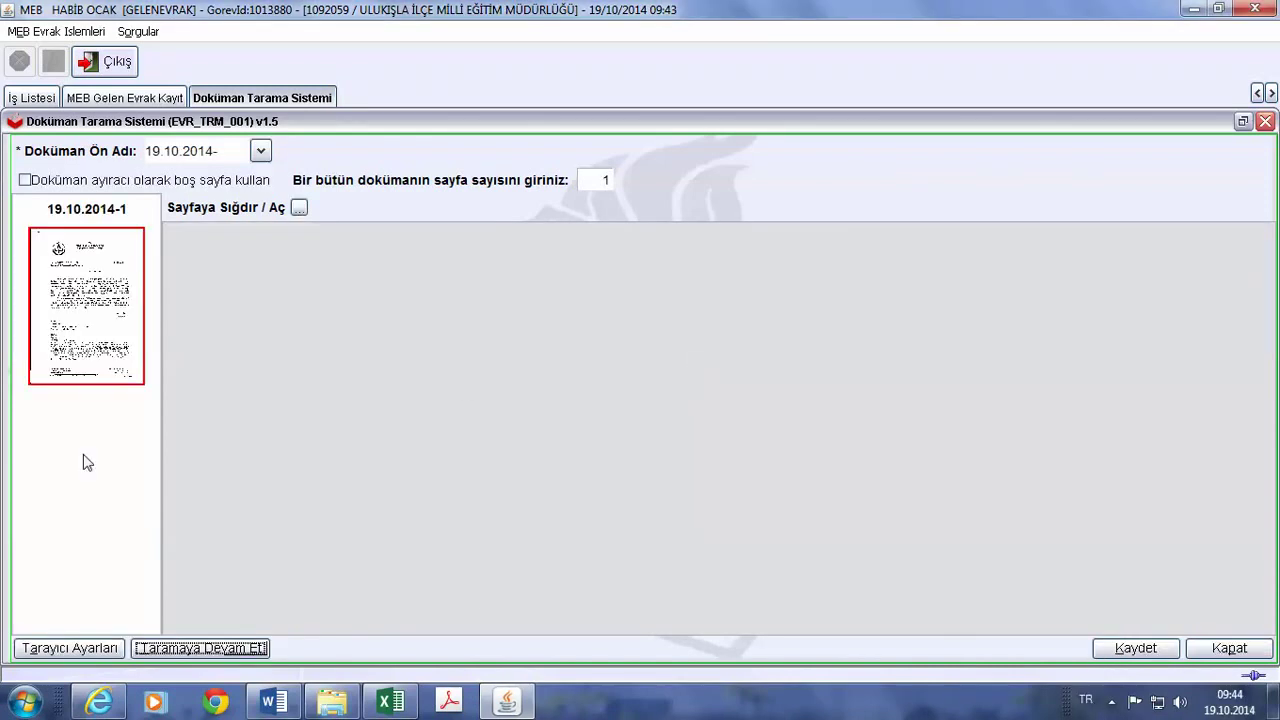
left_click(1218, 650)
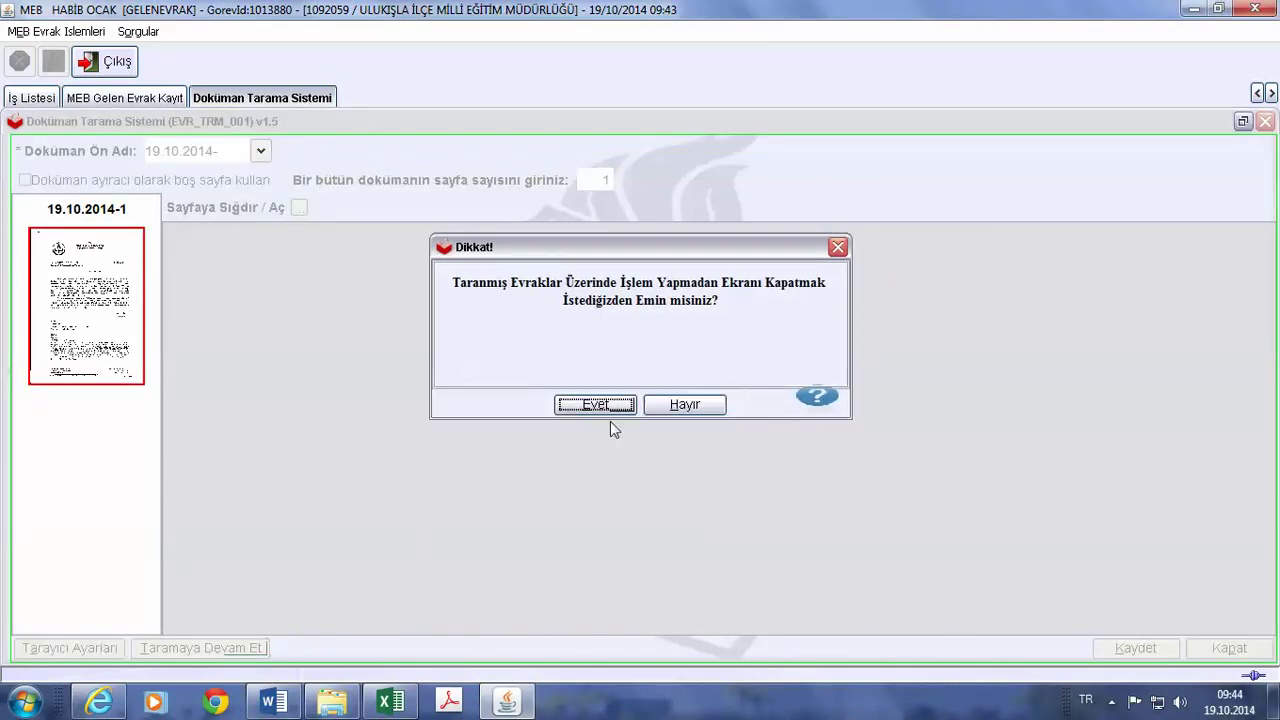
left_click(598, 405)
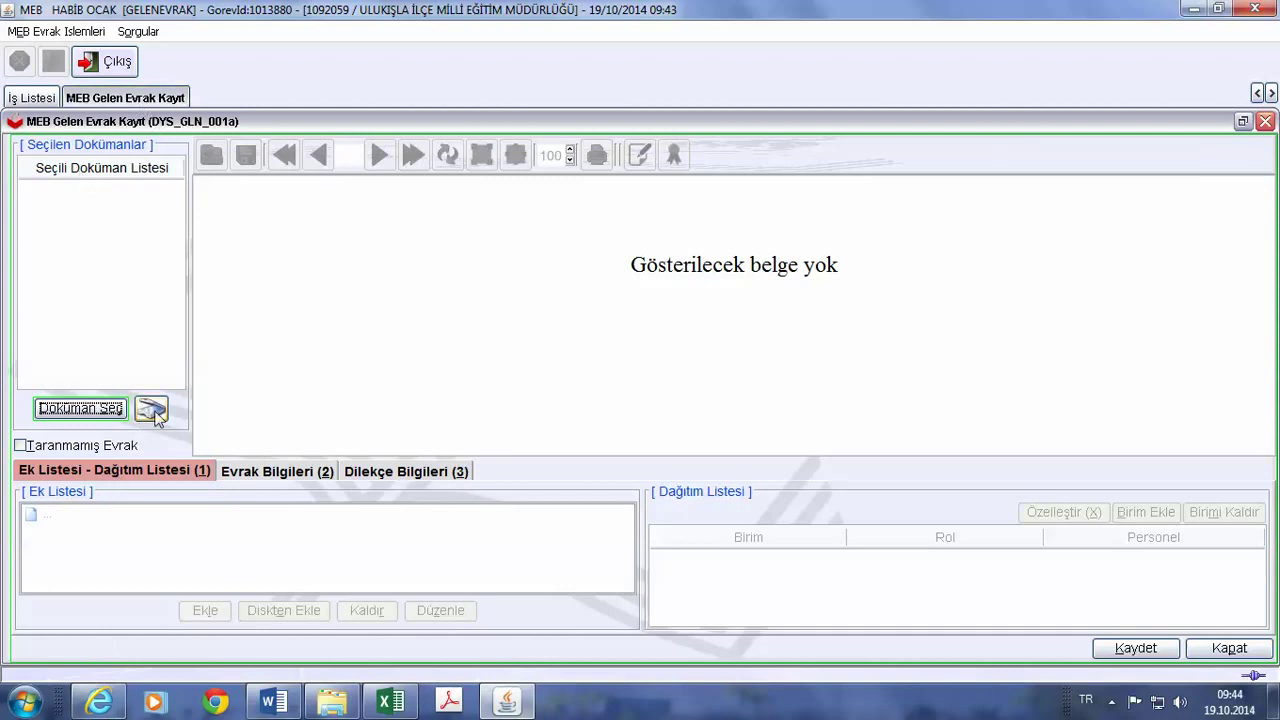
- Switch to Adobe Acrobat Pro, cancel its file-opening dialog and start creating a PDF from the scanner with the Siyah Beyaz Belge preset
left_click(110, 416)
left_click(470, 700)
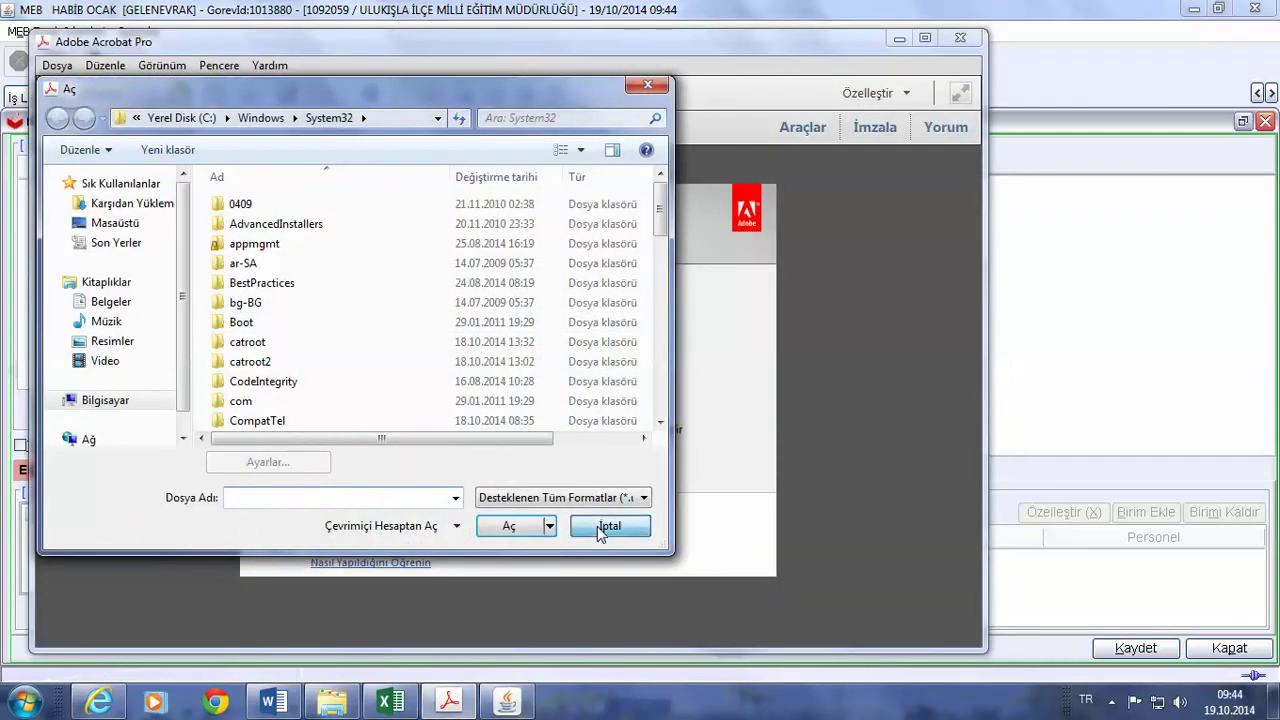
left_click(603, 527)
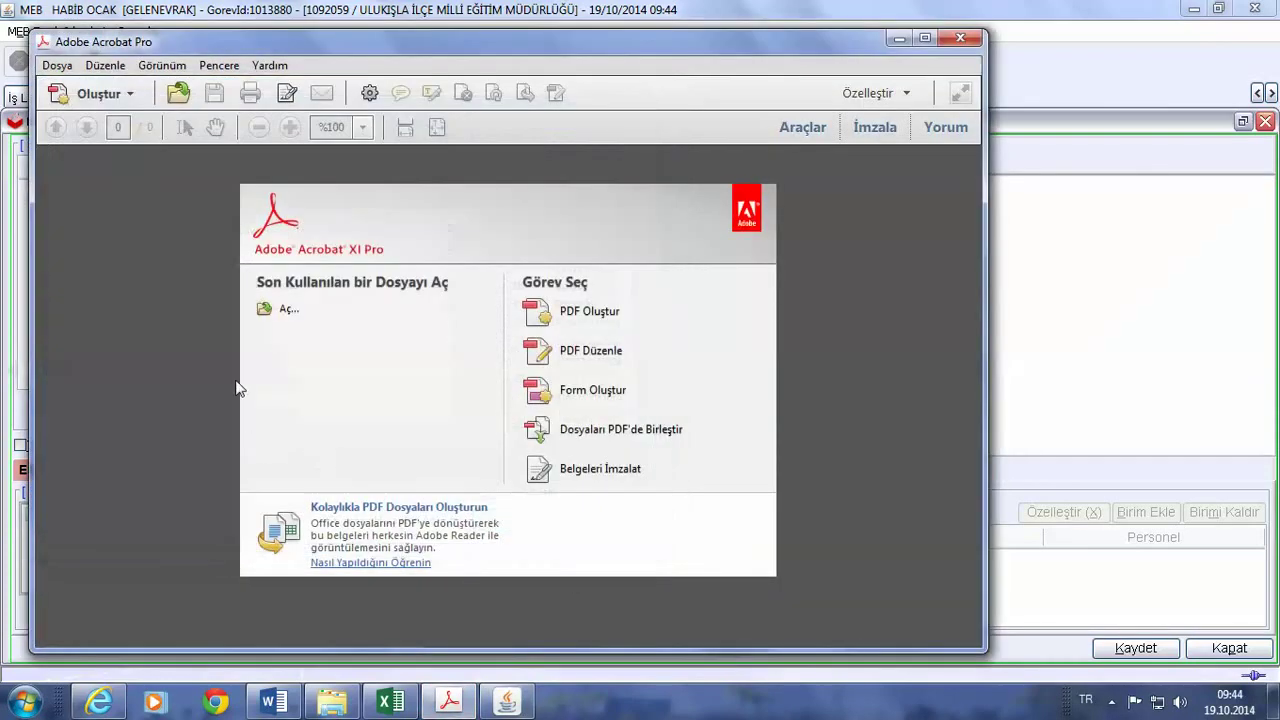
left_click(95, 93)
mouse_move(118, 138)
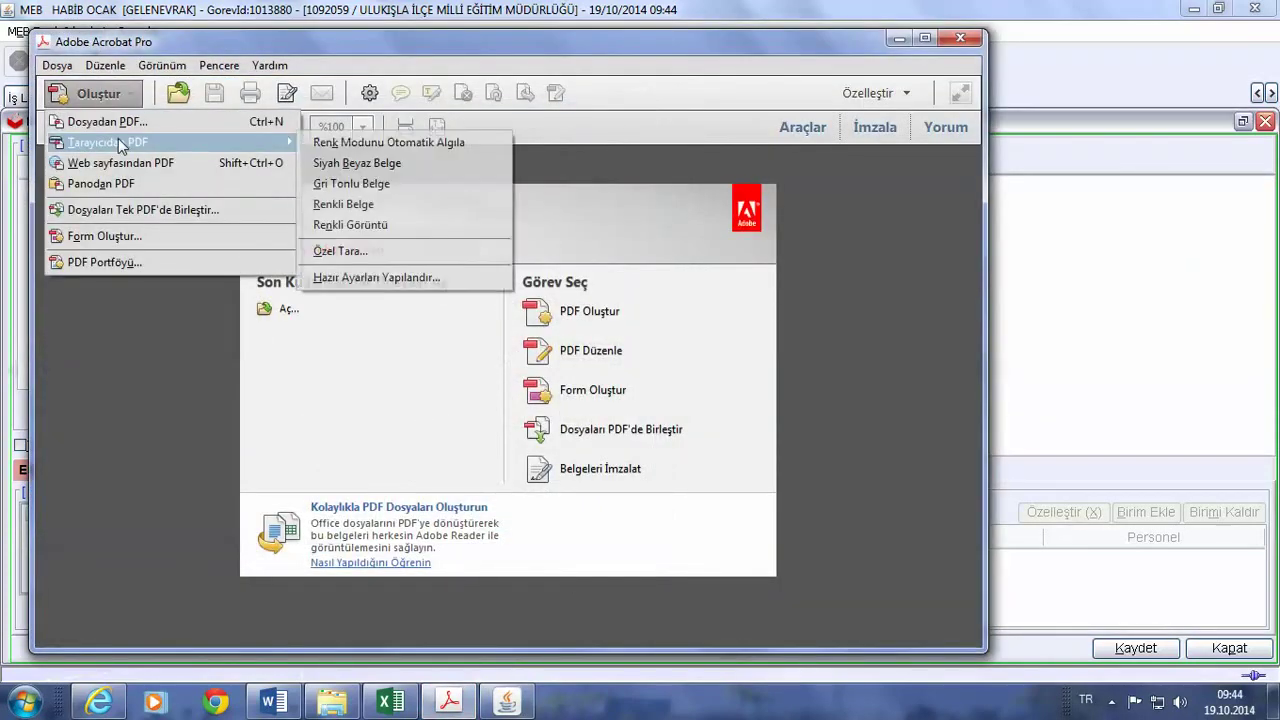
left_click(345, 163)
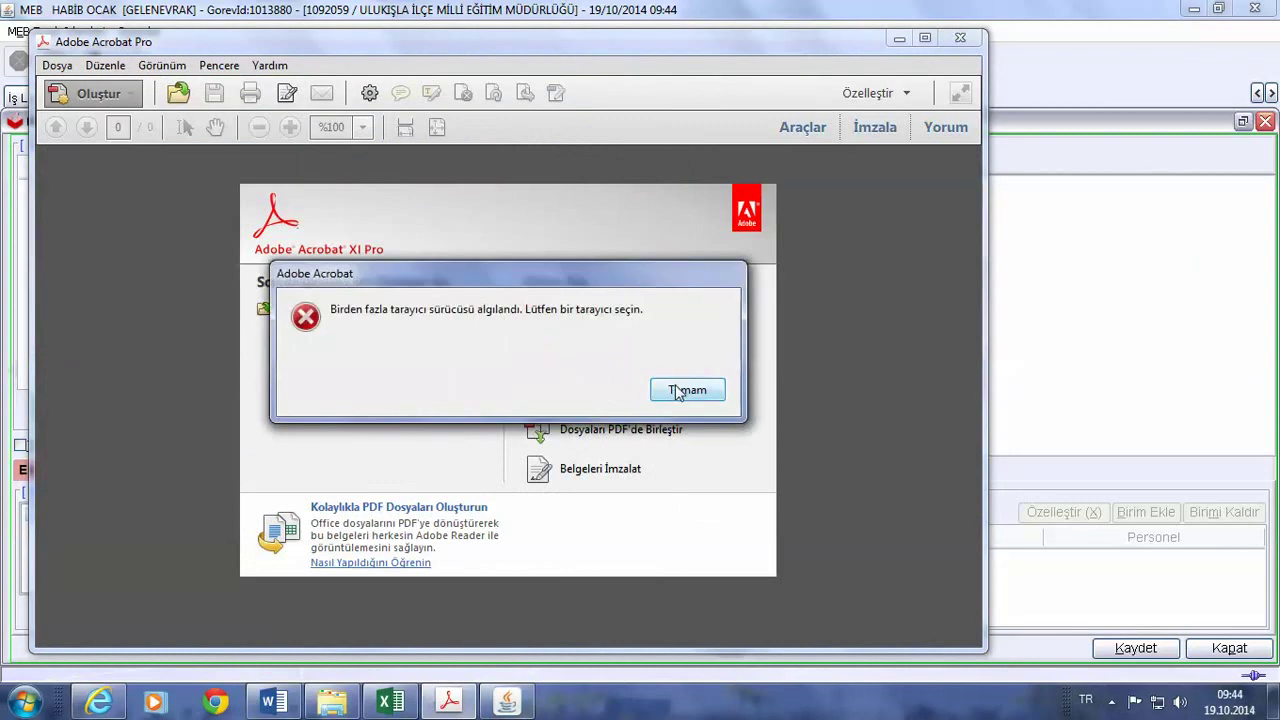
left_click(684, 392)
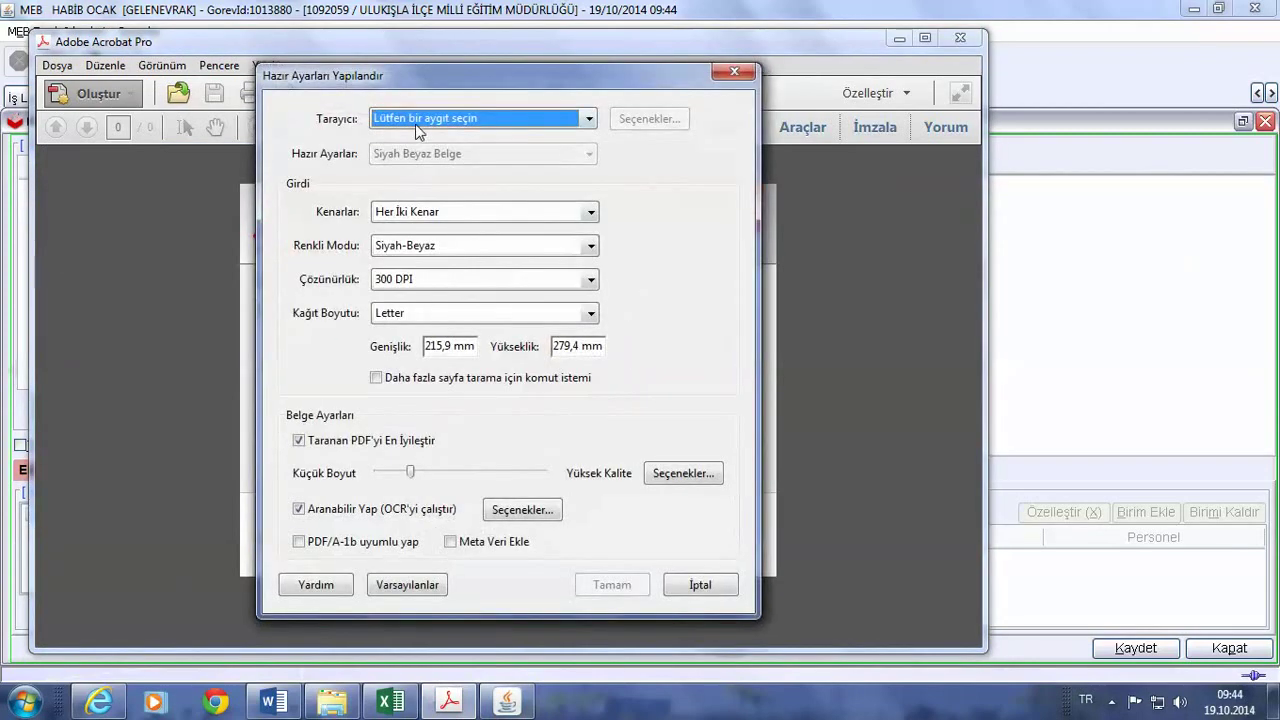
- Select HP Scanjet G2710 TWAIN as the scanner, scan a single page and mark the scan as complete
left_click(420, 122)
left_click(412, 173)
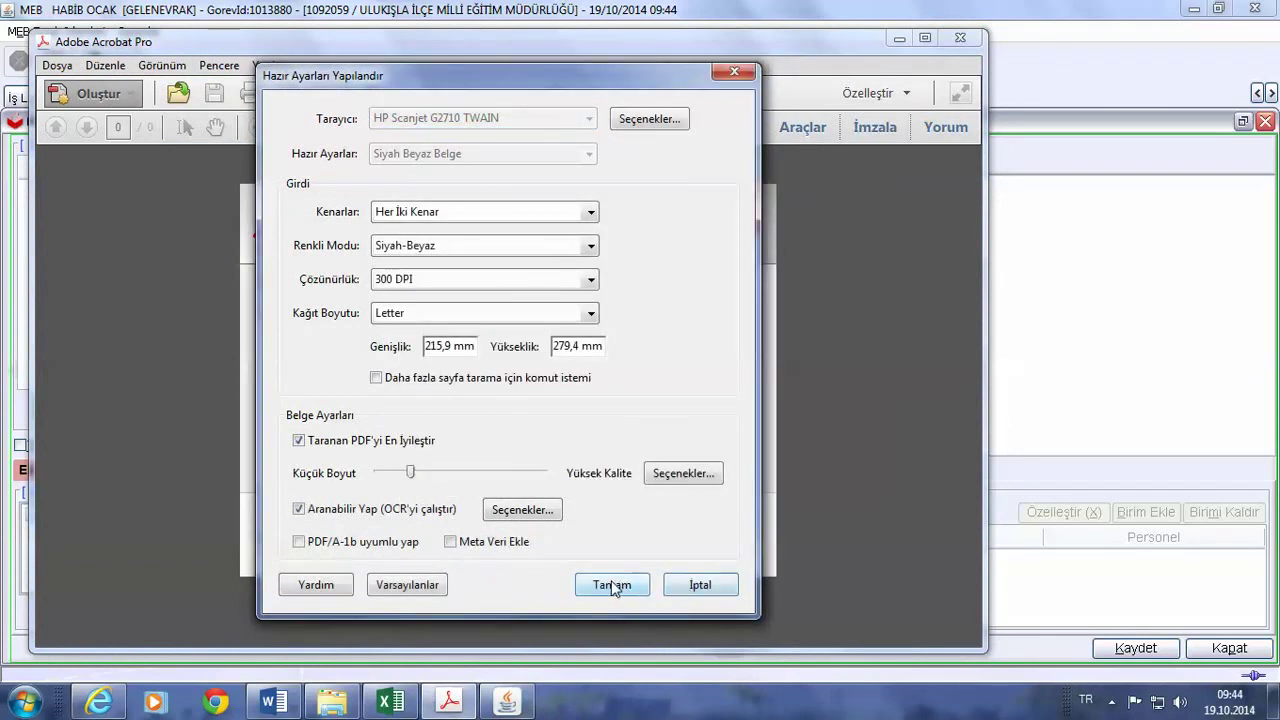
left_click(612, 586)
left_click(596, 580)
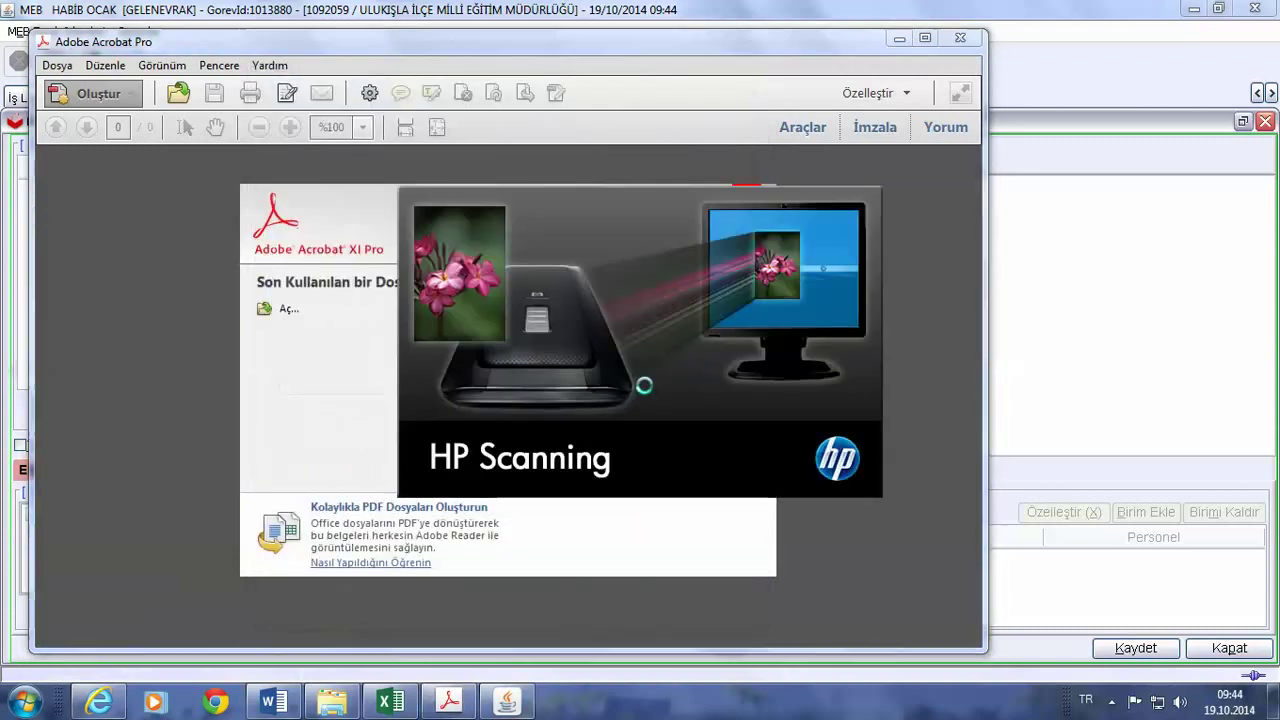
double_click(700, 40)
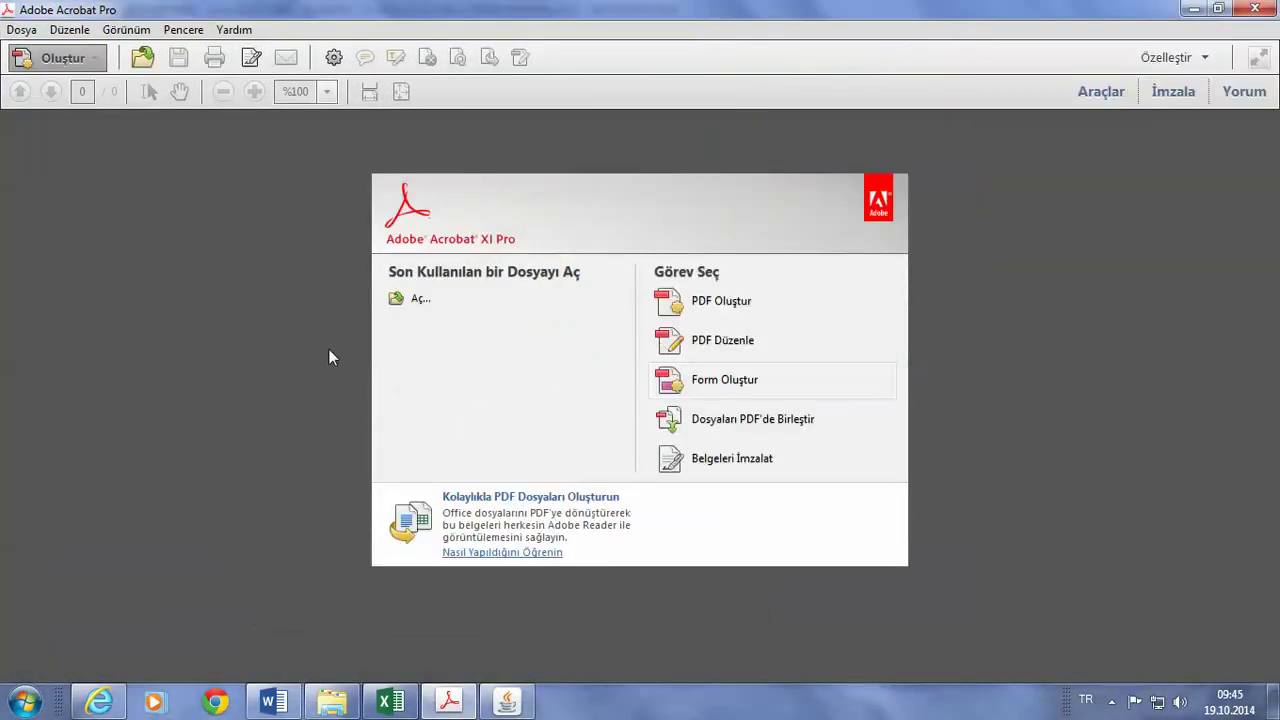
left_click(502, 698)
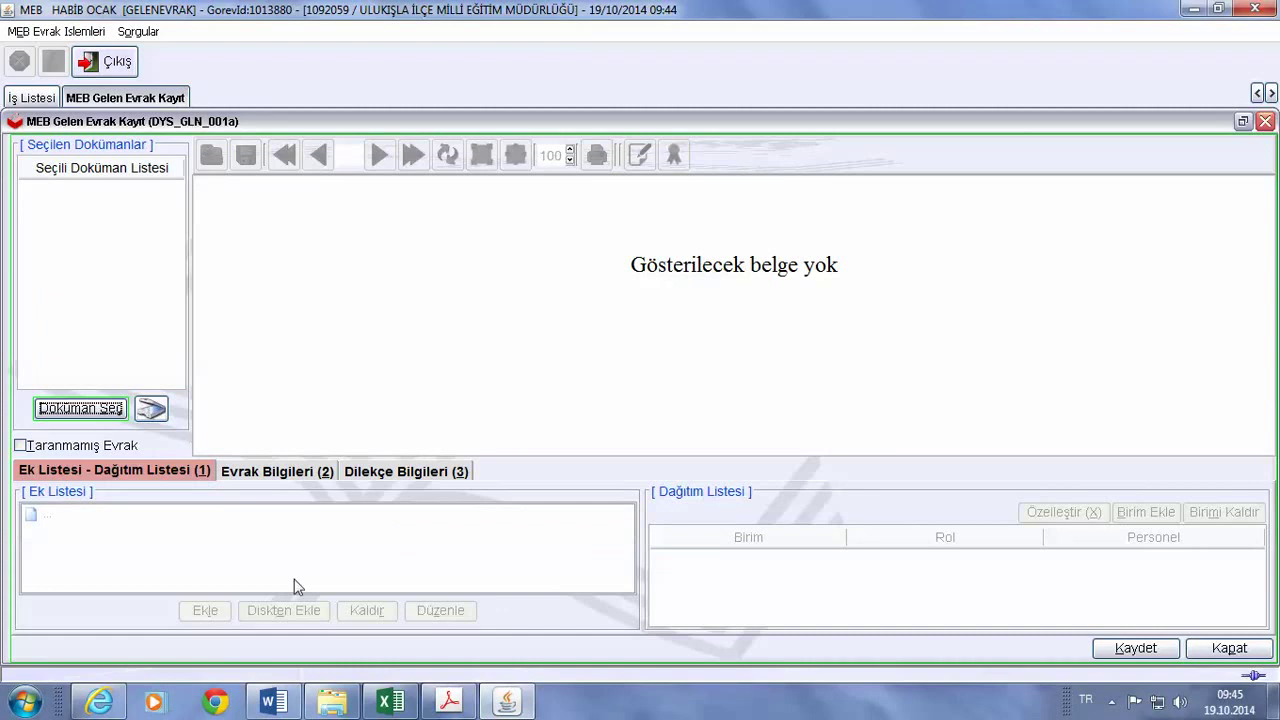
left_click(449, 703)
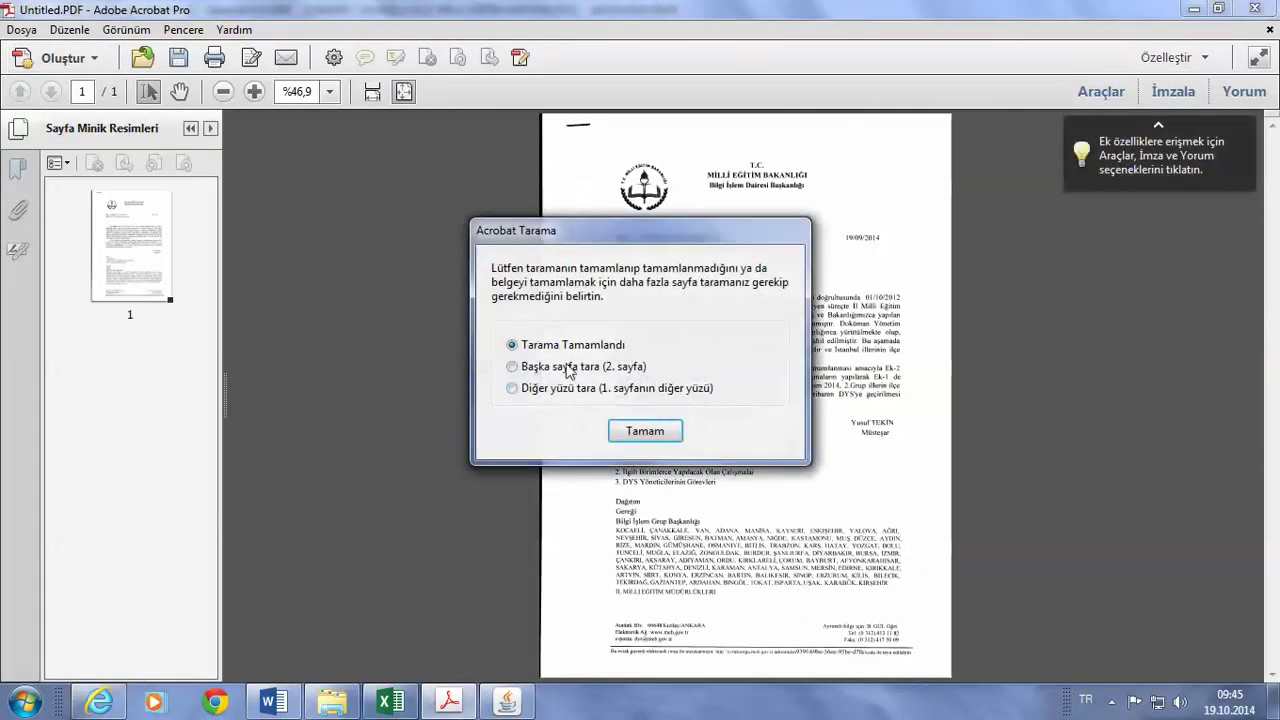
left_click(645, 431)
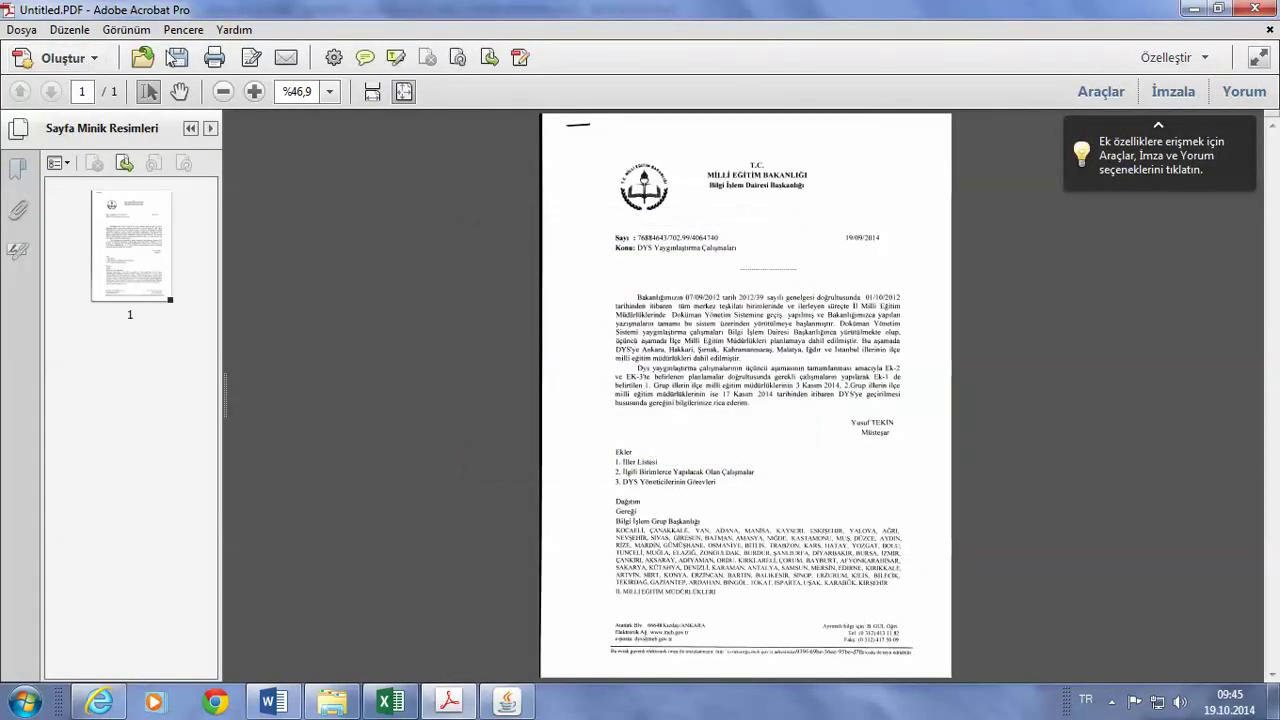
- Start saving the scanned PDF under the name Ek and check Karşıdan Yüklemeler as a possible destination
left_click(178, 57)
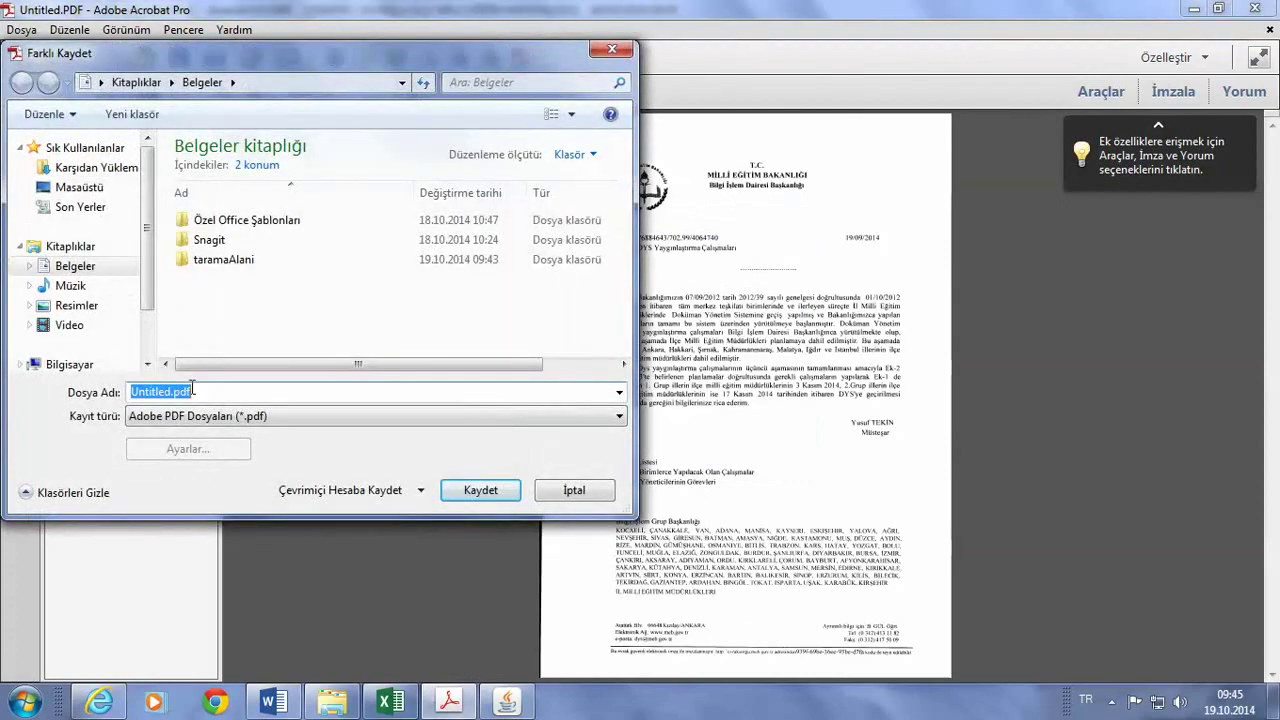
type("Ek")
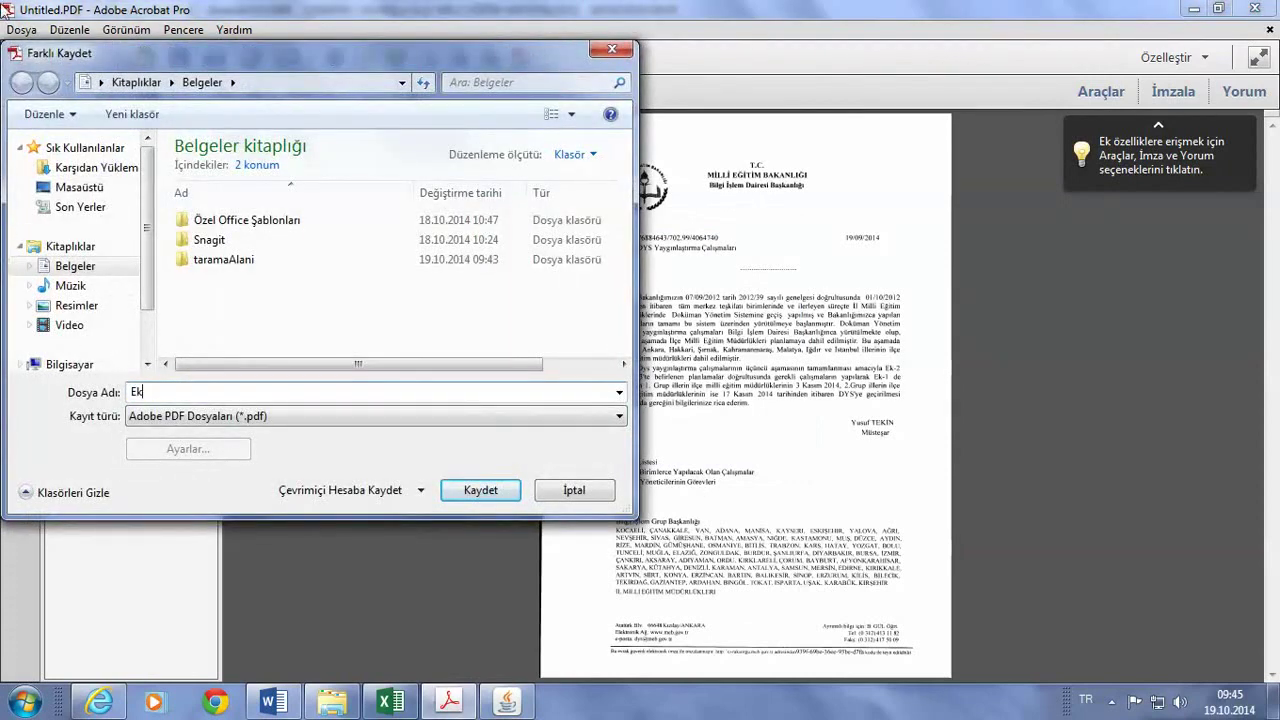
left_click(86, 168)
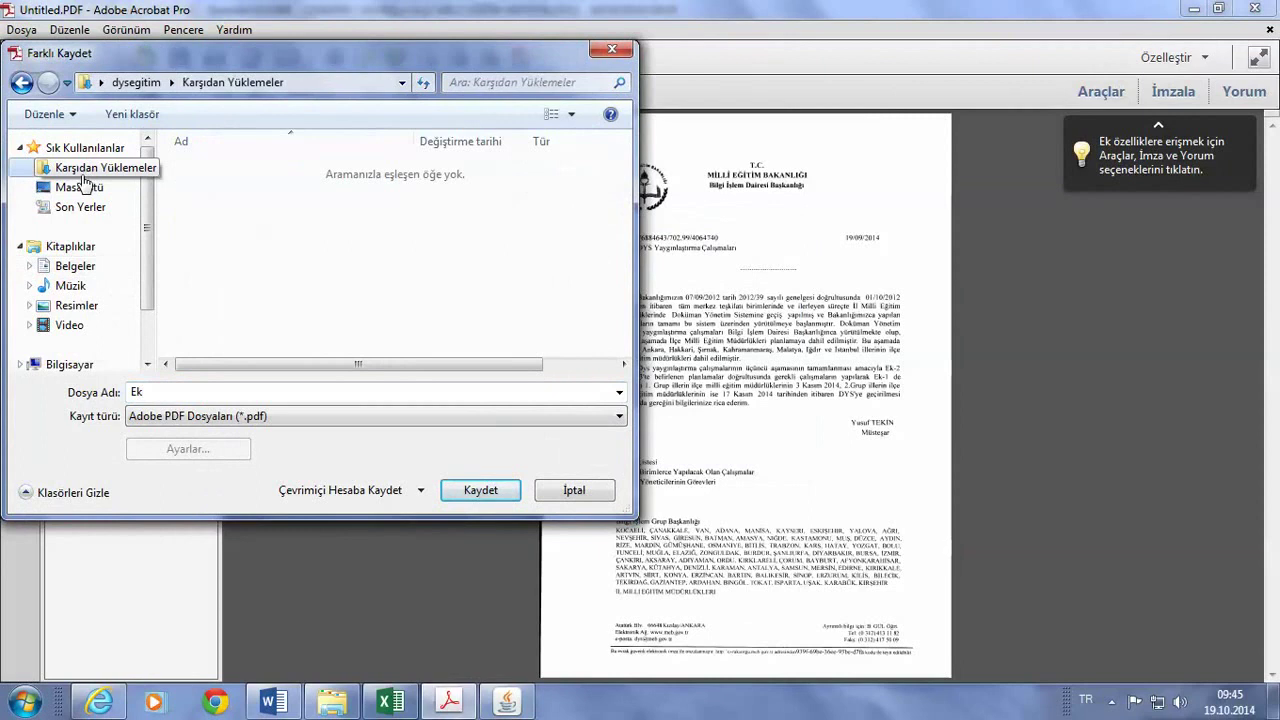
scroll(150, 290, "down", 2)
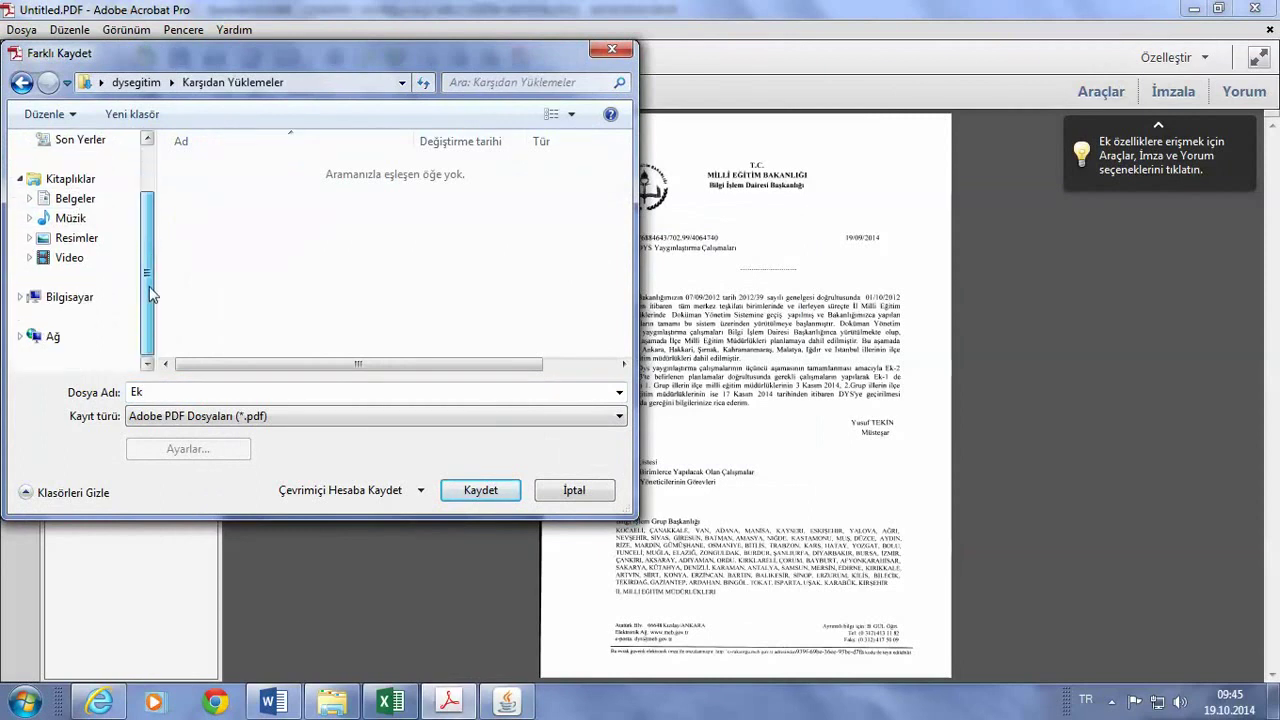
scroll(150, 290, "up", 2)
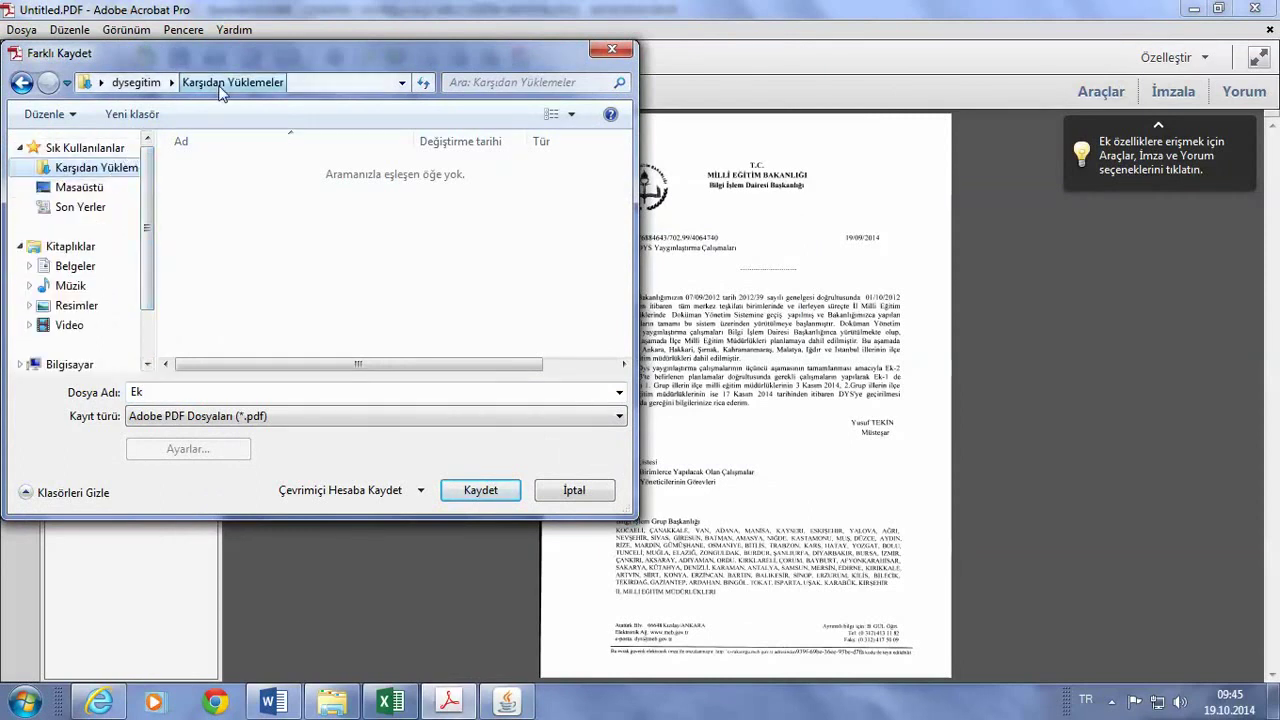
left_click(401, 83)
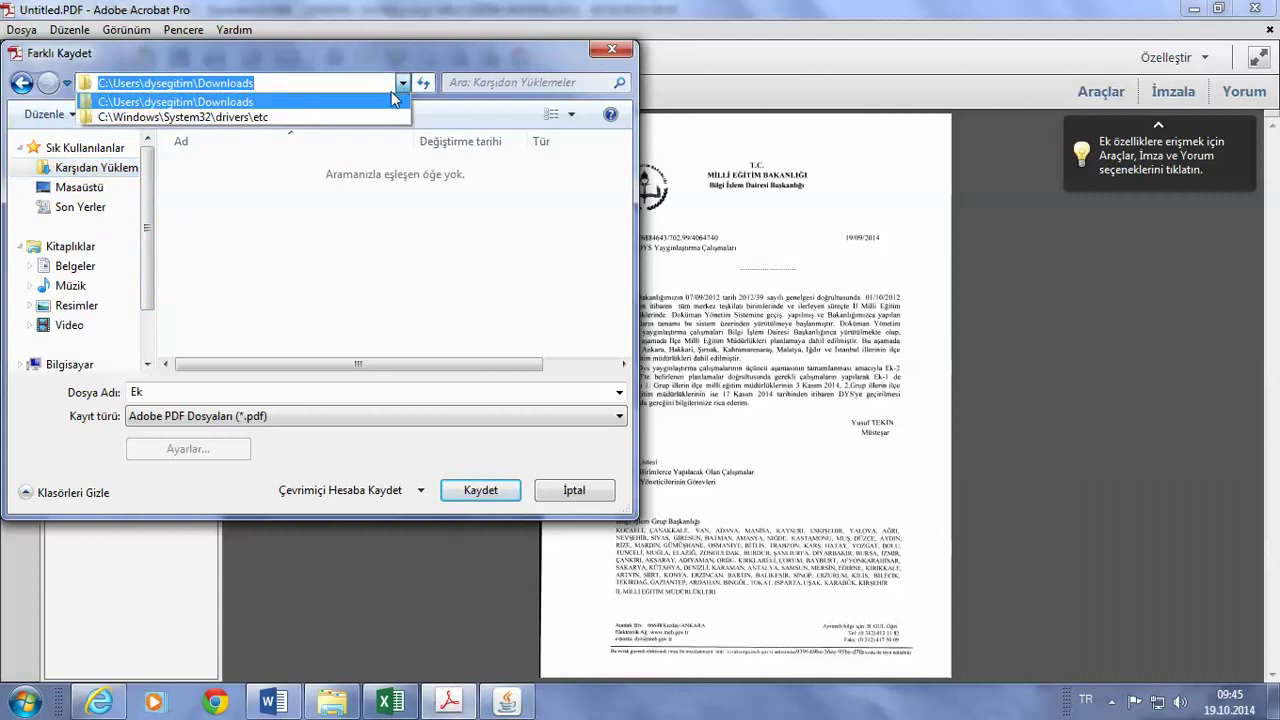
left_click(208, 250)
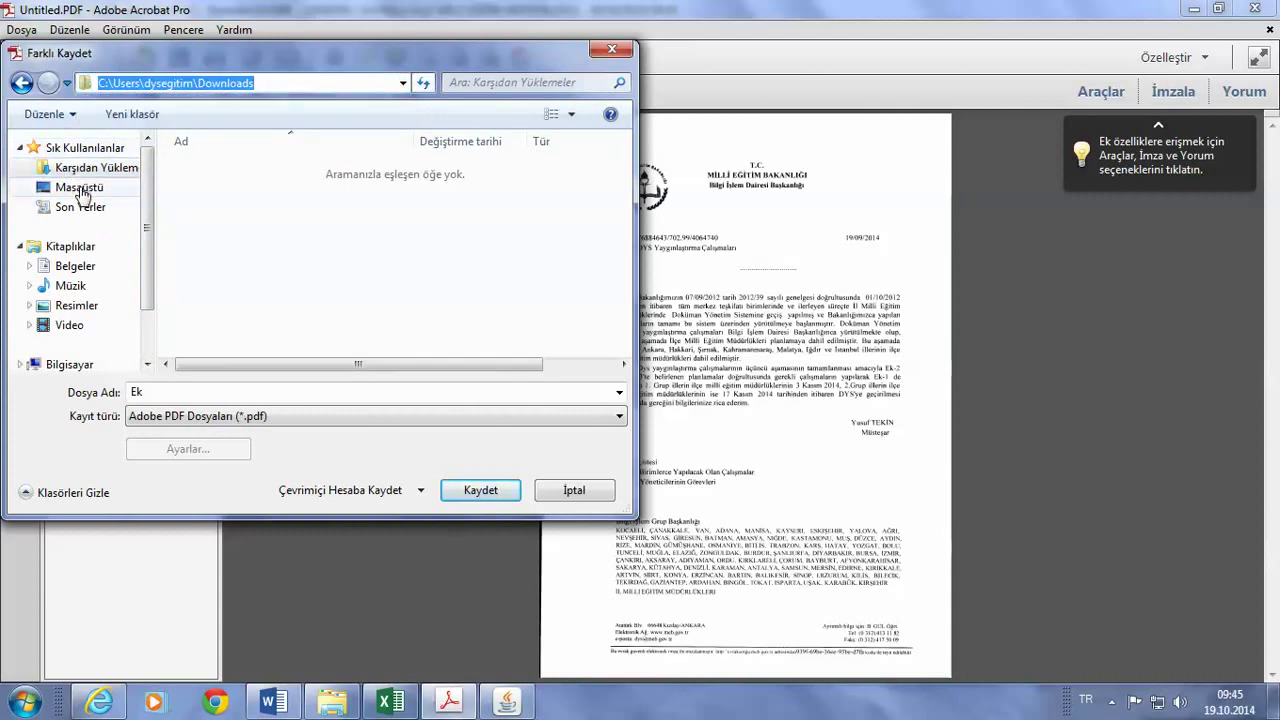
- Save the PDF in the Kullanıcılar/bilgiislem2/Belgelerim/taramaAlani folder on drive C and close Acrobat
left_click(78, 365)
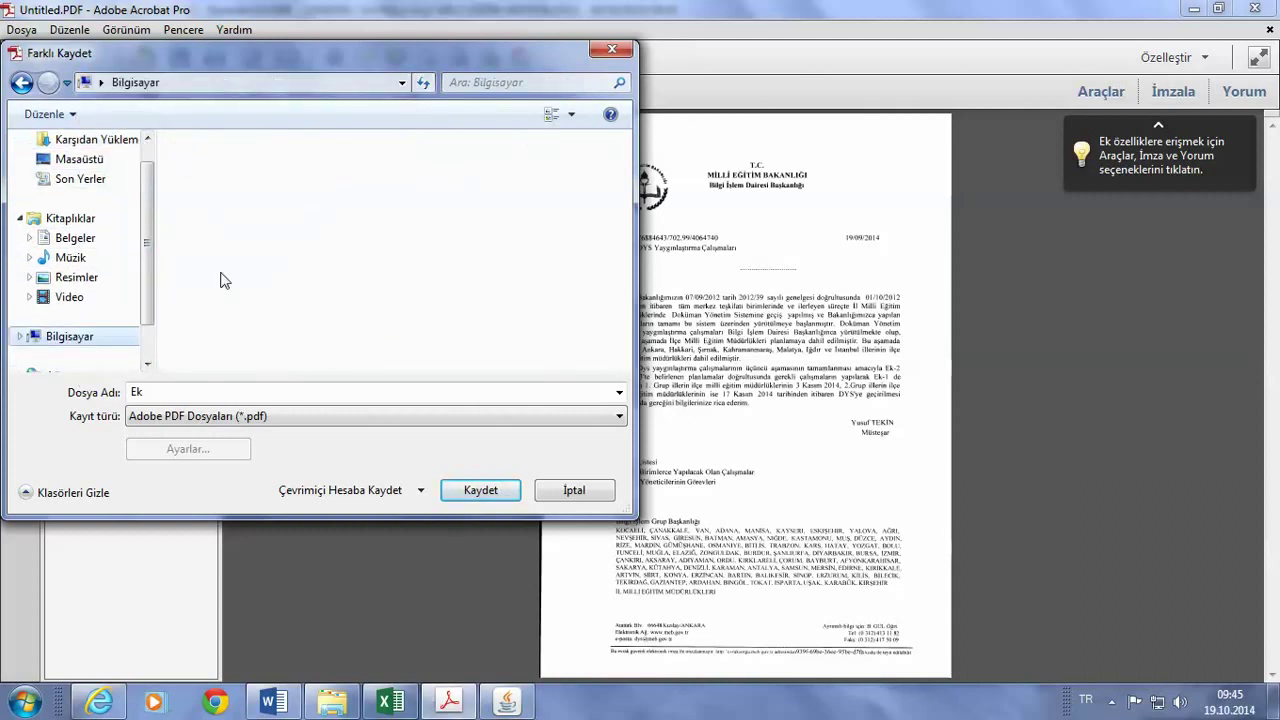
double_click(240, 186)
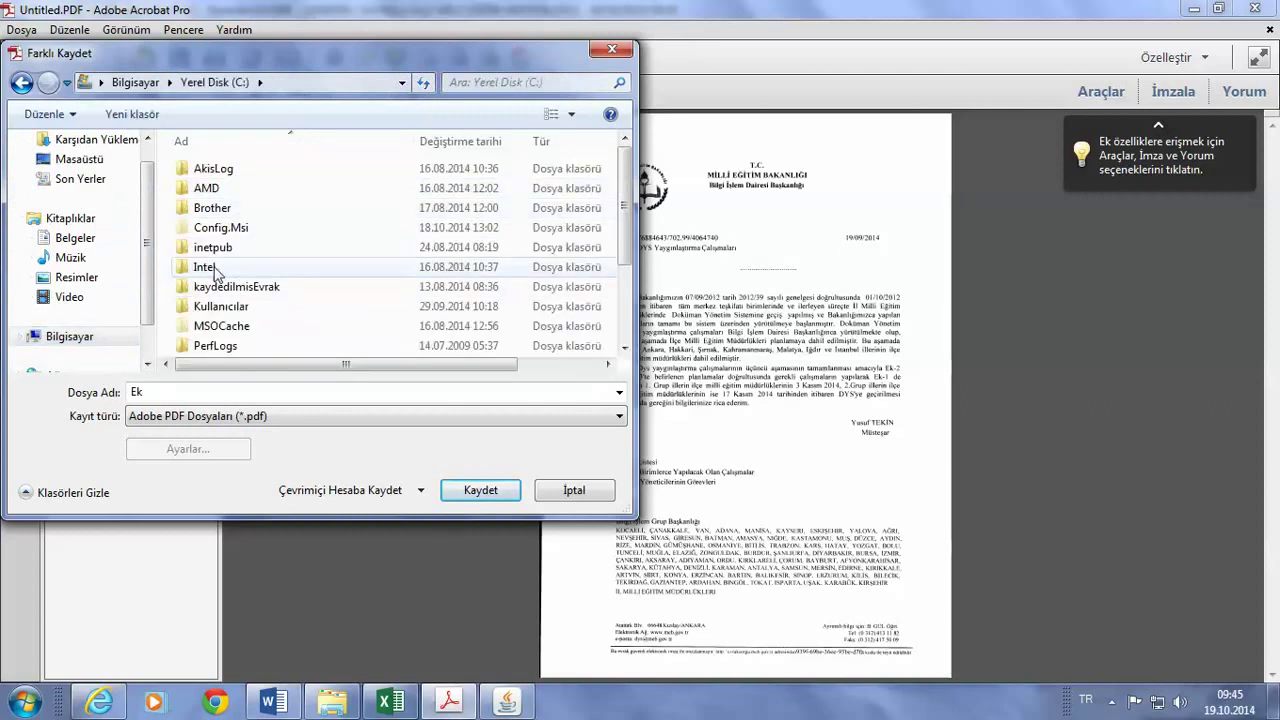
double_click(218, 306)
double_click(222, 172)
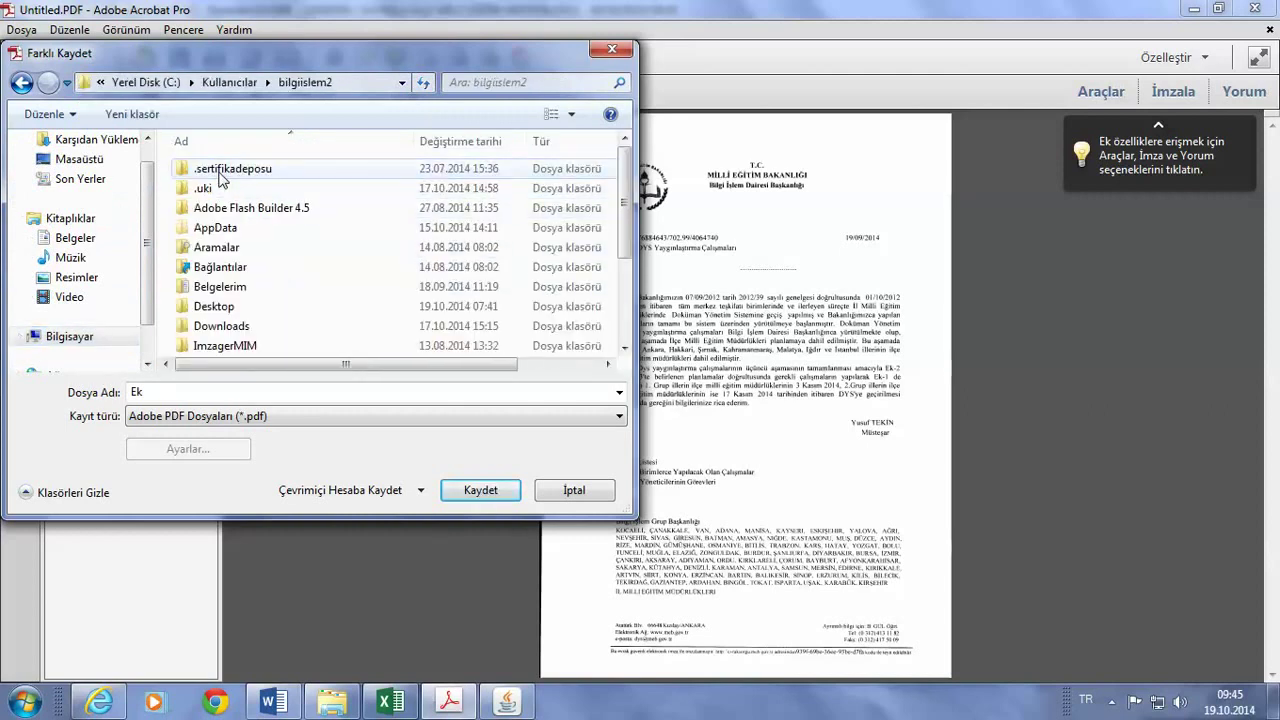
double_click(229, 286)
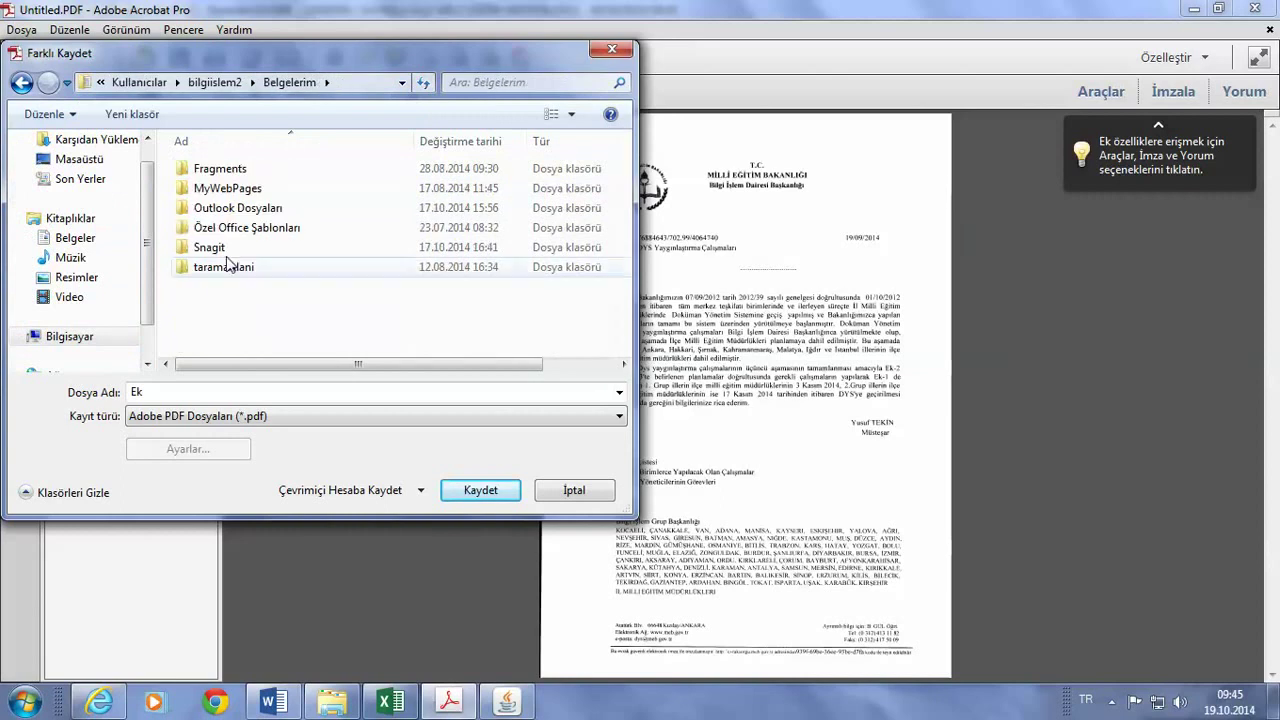
double_click(228, 266)
left_click(464, 490)
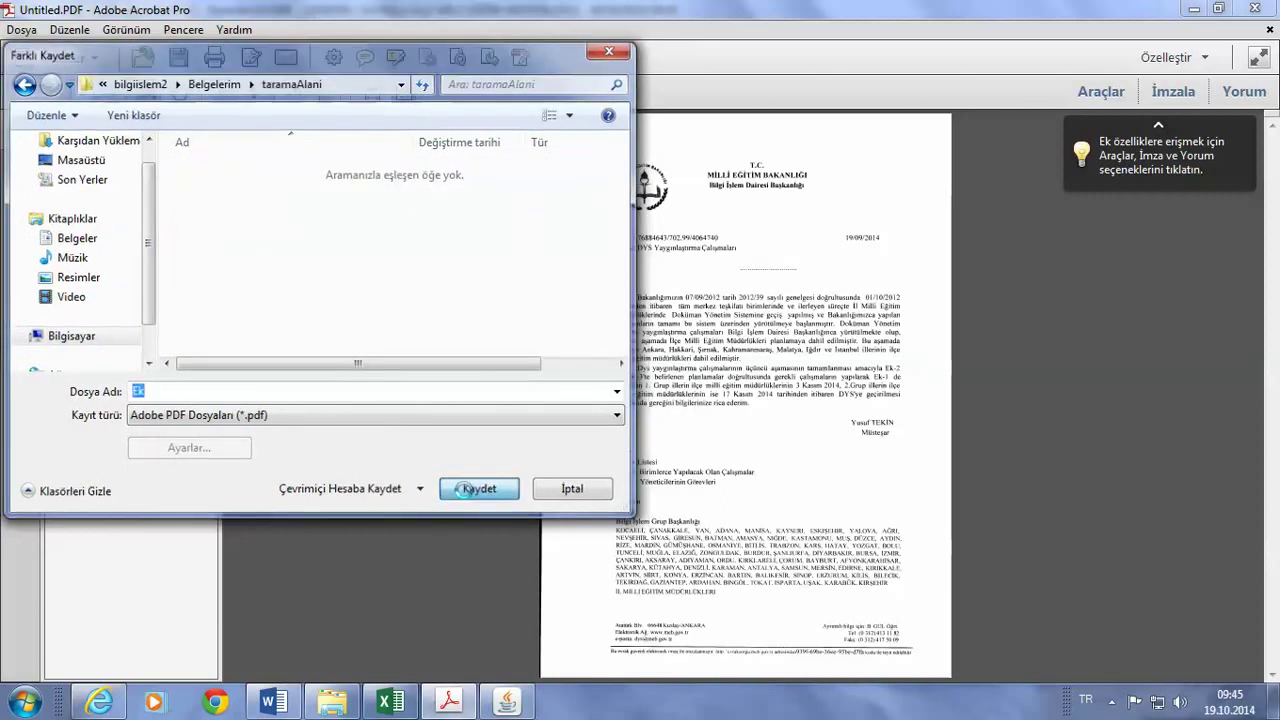
left_click(1256, 8)
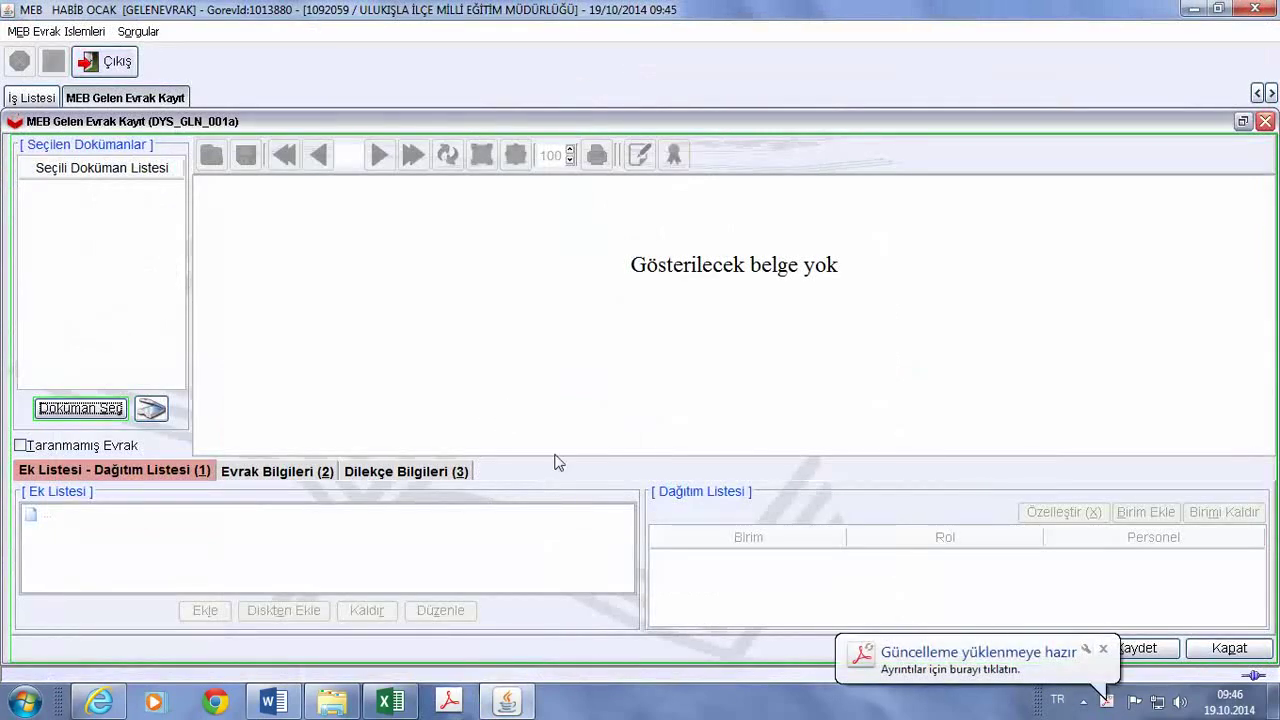
- Dismiss the update notification and load 19.10.2014-0.tif from the 19.10.2014- folder as the incoming document
left_click(1103, 648)
left_click(85, 412)
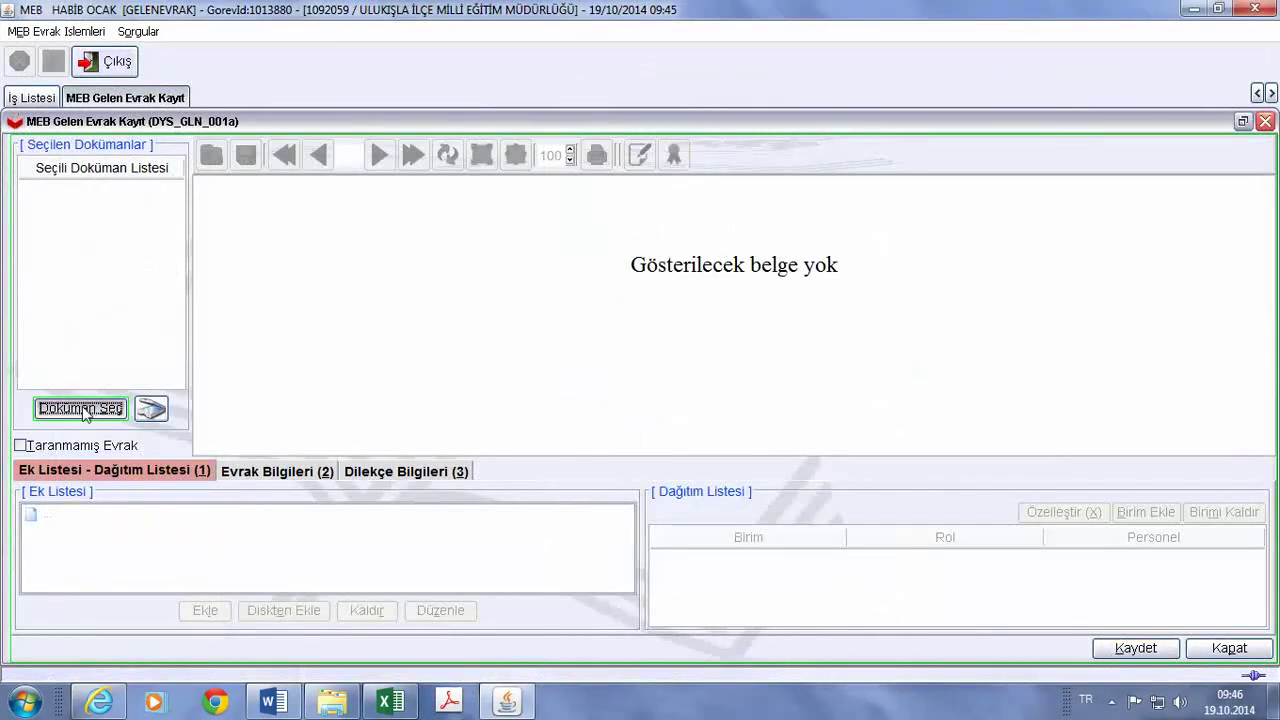
double_click(476, 305)
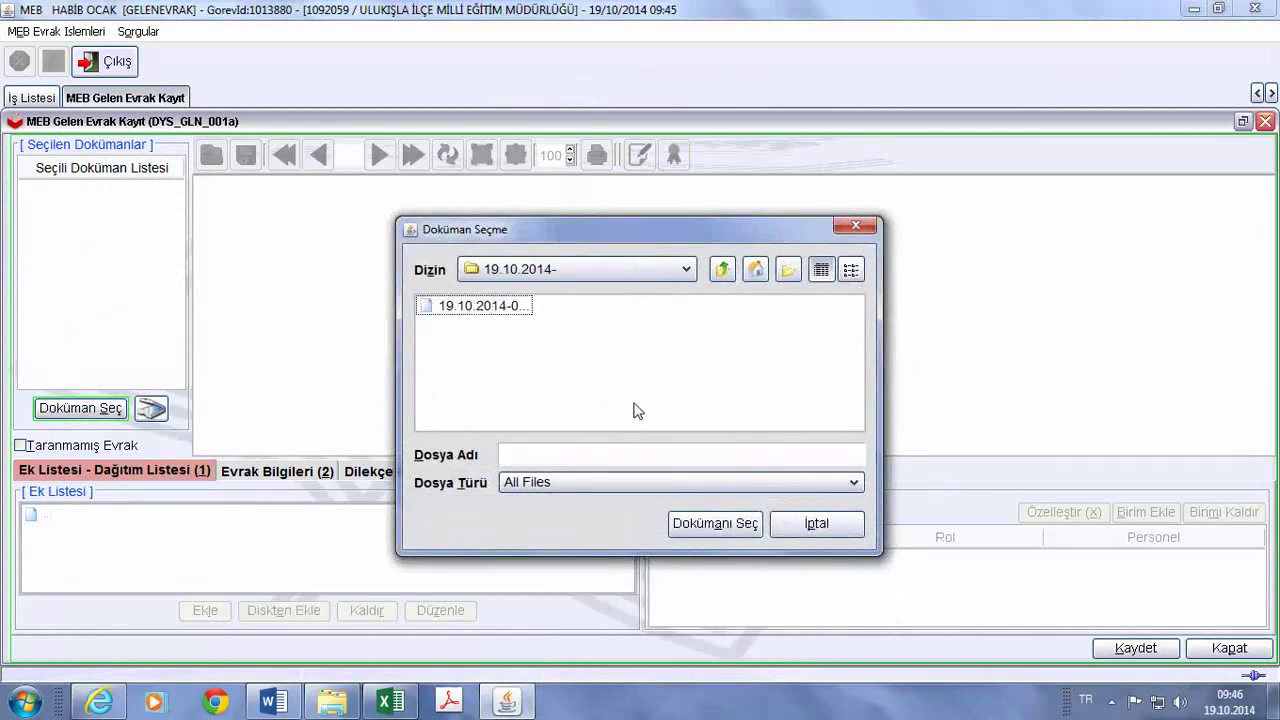
left_click(527, 305)
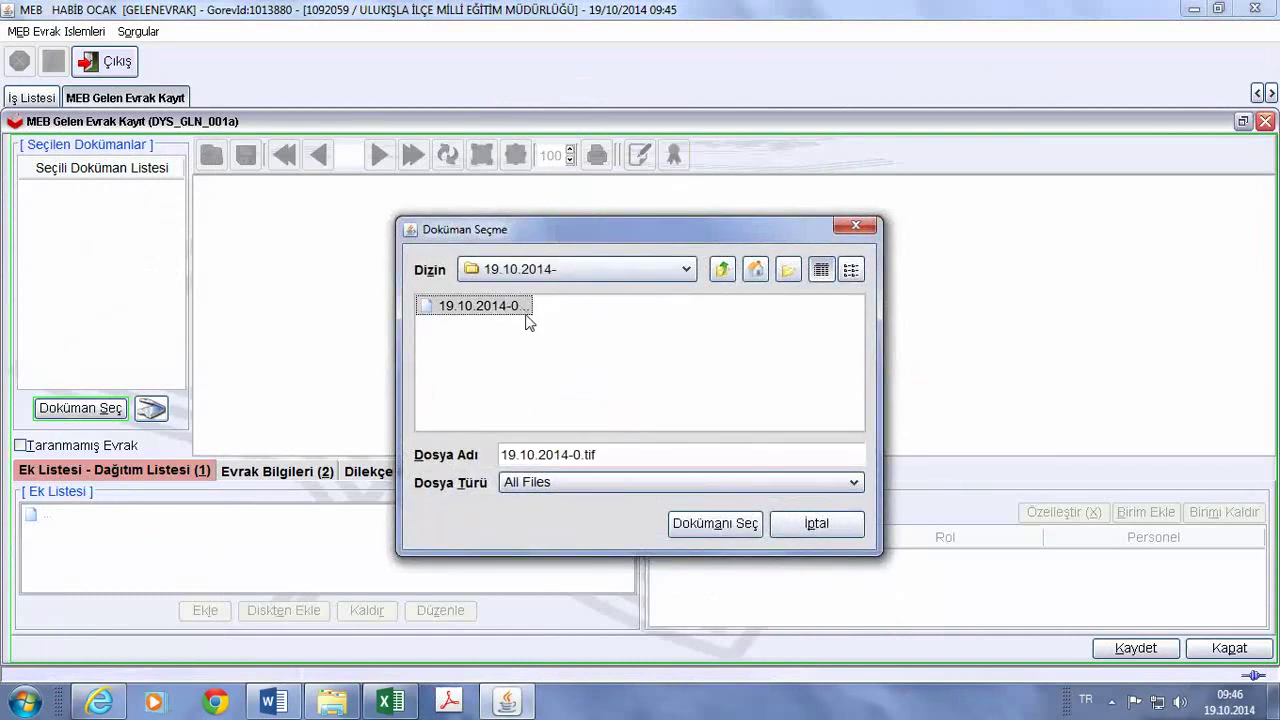
left_click(713, 524)
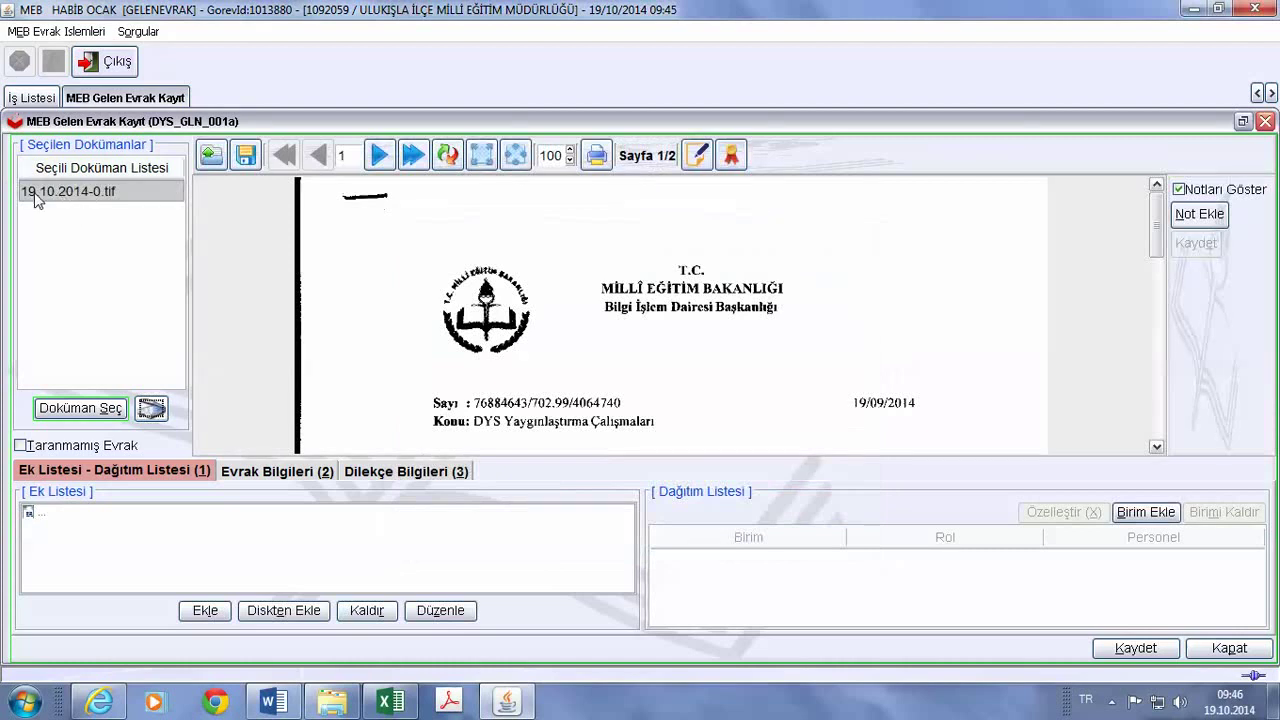
- Start adding an attachment from disk and browse up from the 19.10.2014- folder to the Users folder
left_click(271, 613)
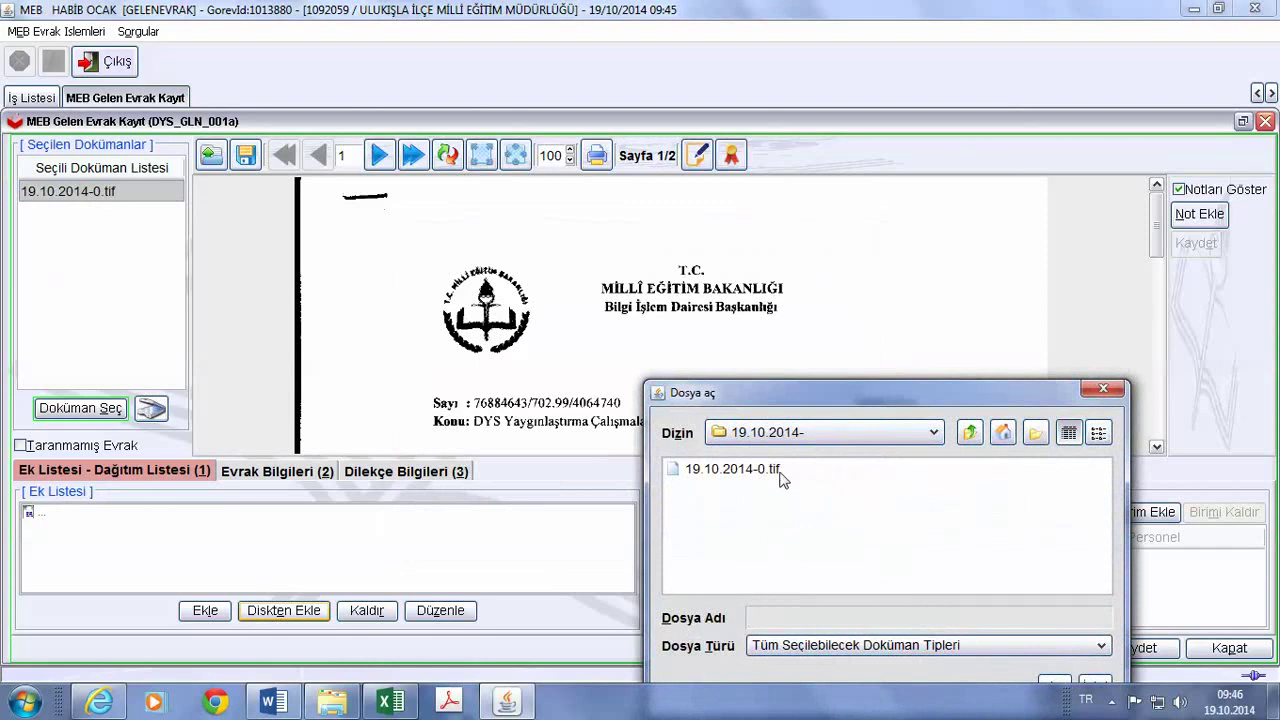
left_click(970, 432)
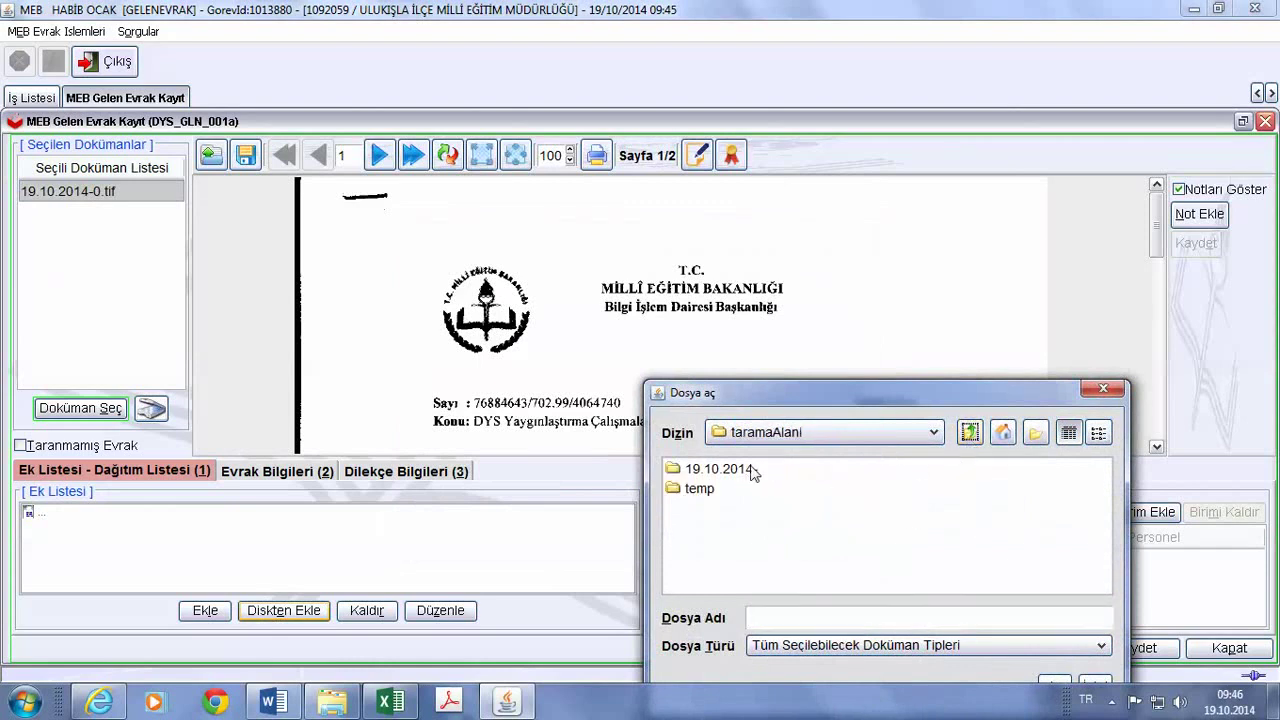
left_click(970, 432)
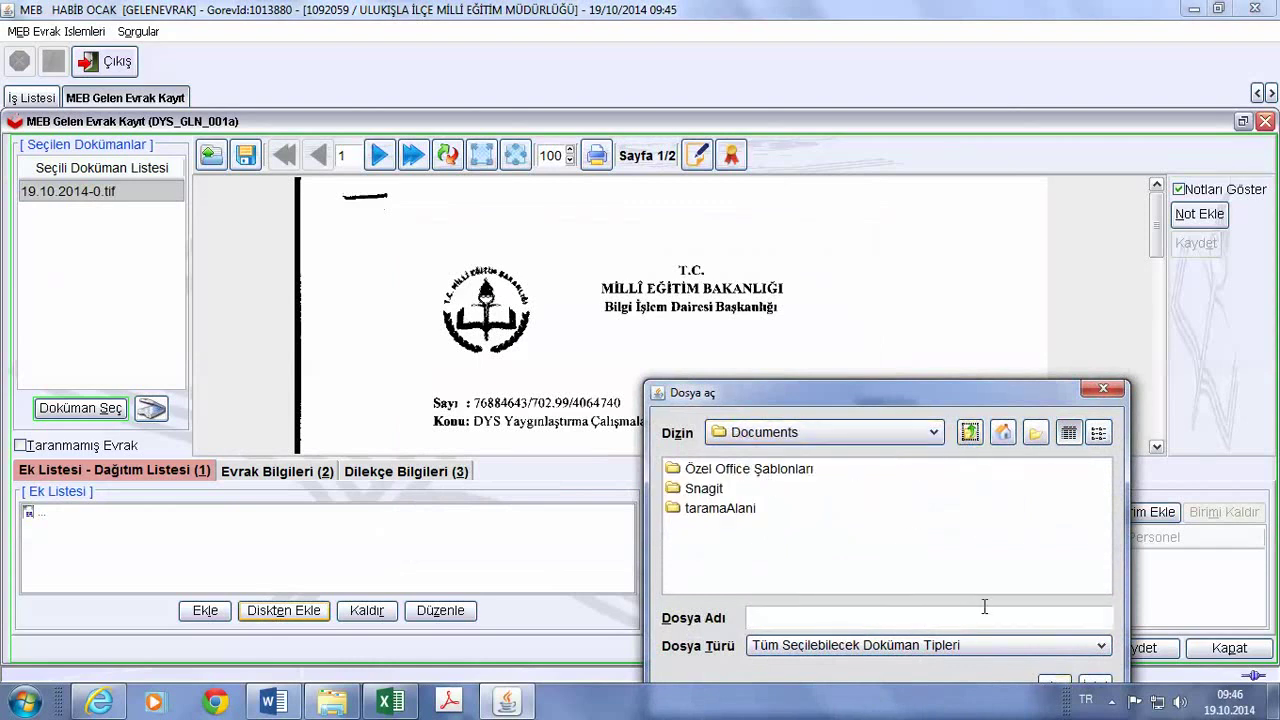
left_click_drag(768, 400, 714, 170)
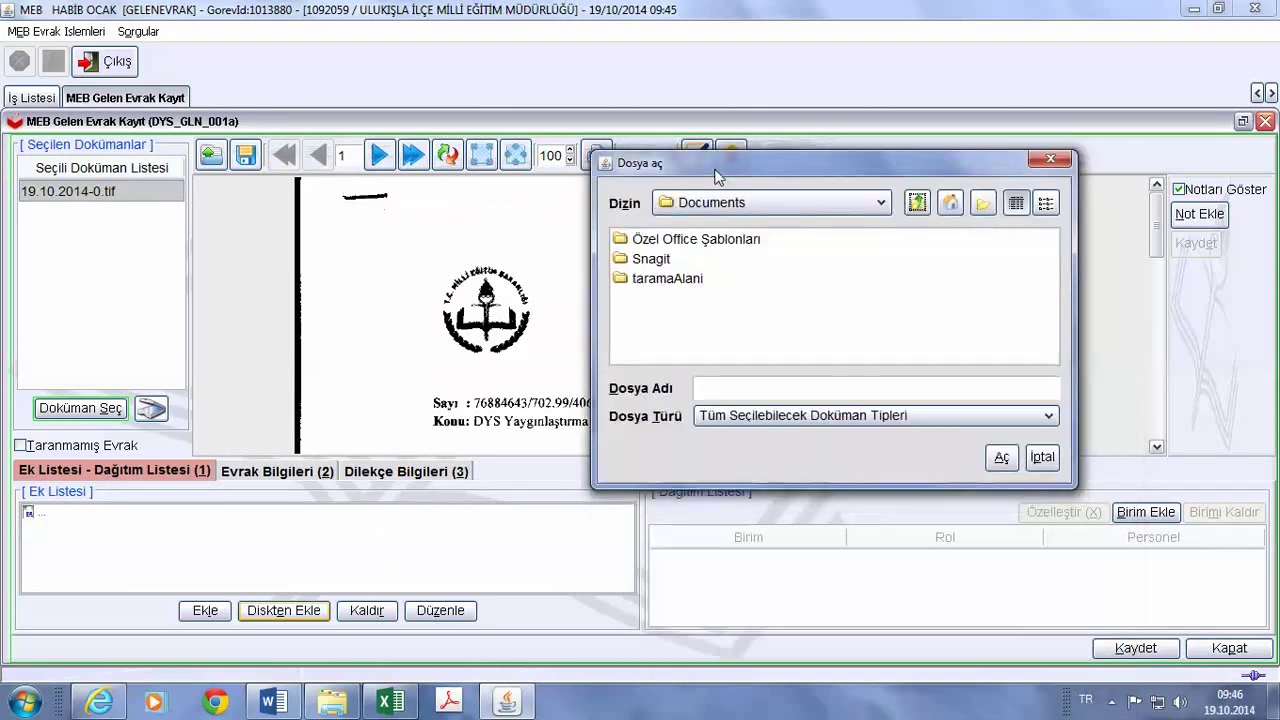
left_click(917, 203)
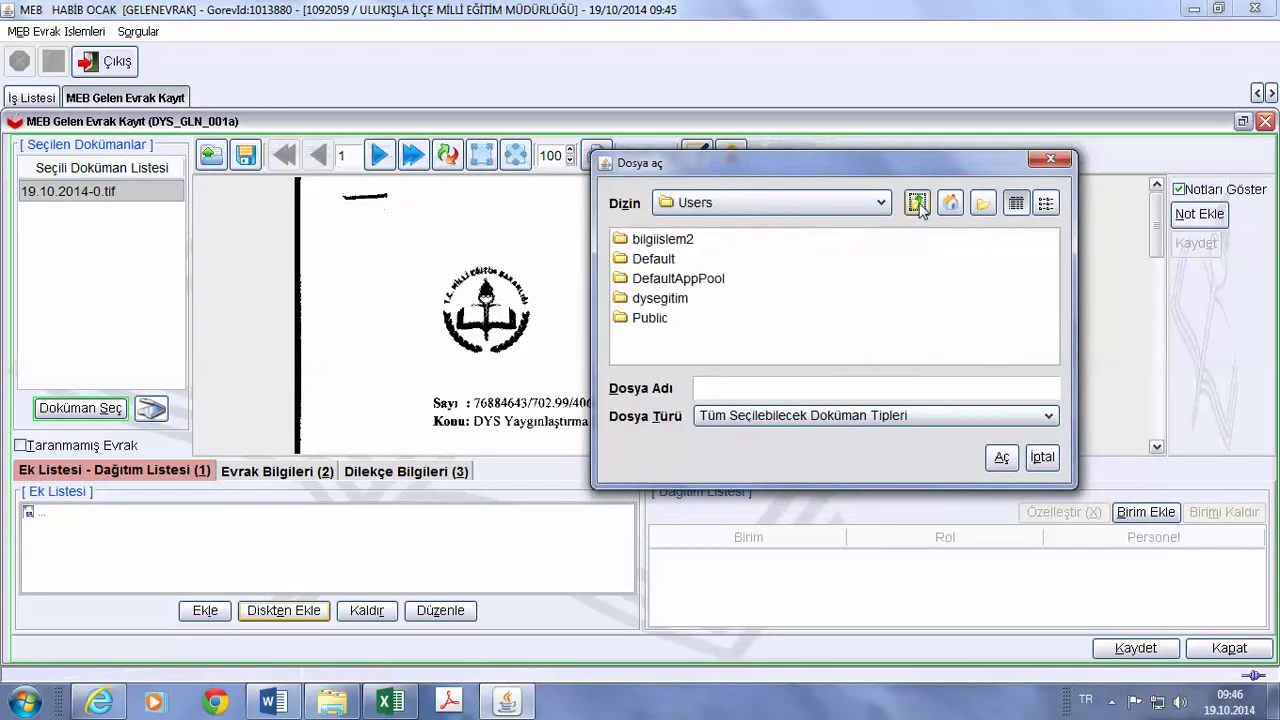
- Attach Ek.pdf from the bilgiislem2/Documents/taramaAlani folder to the incoming document's attachment list
double_click(654, 244)
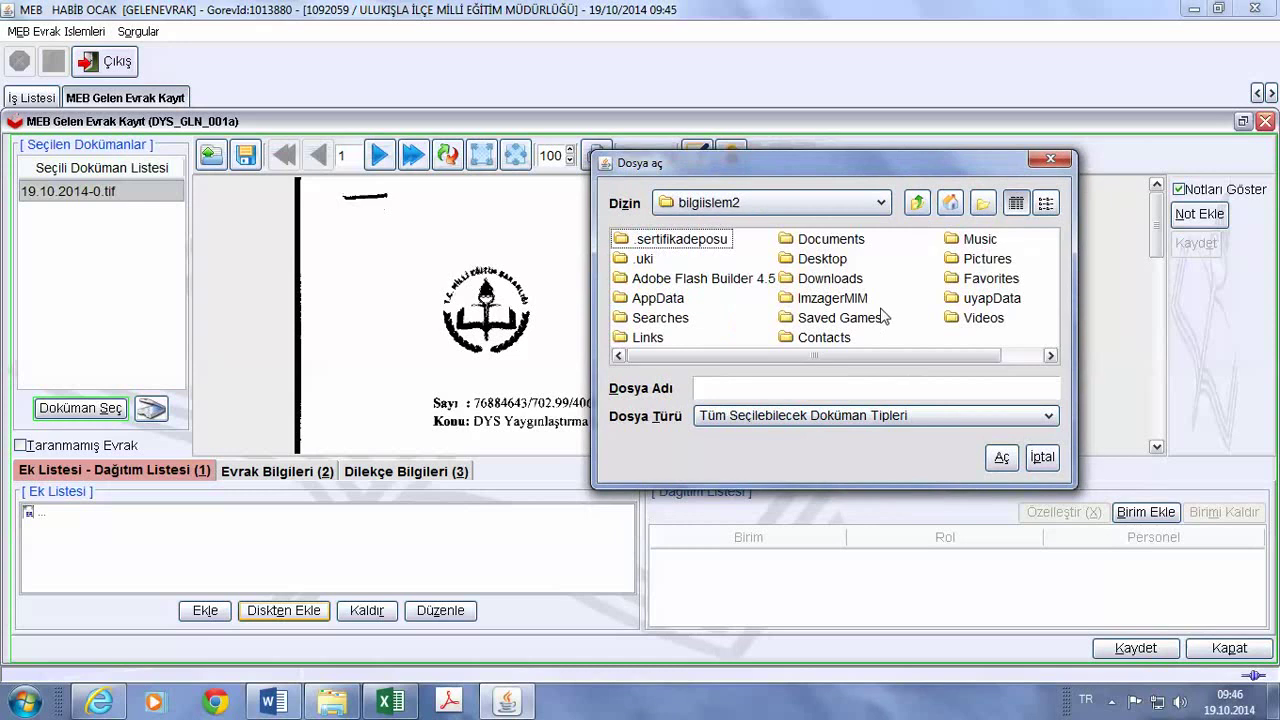
left_click(825, 262)
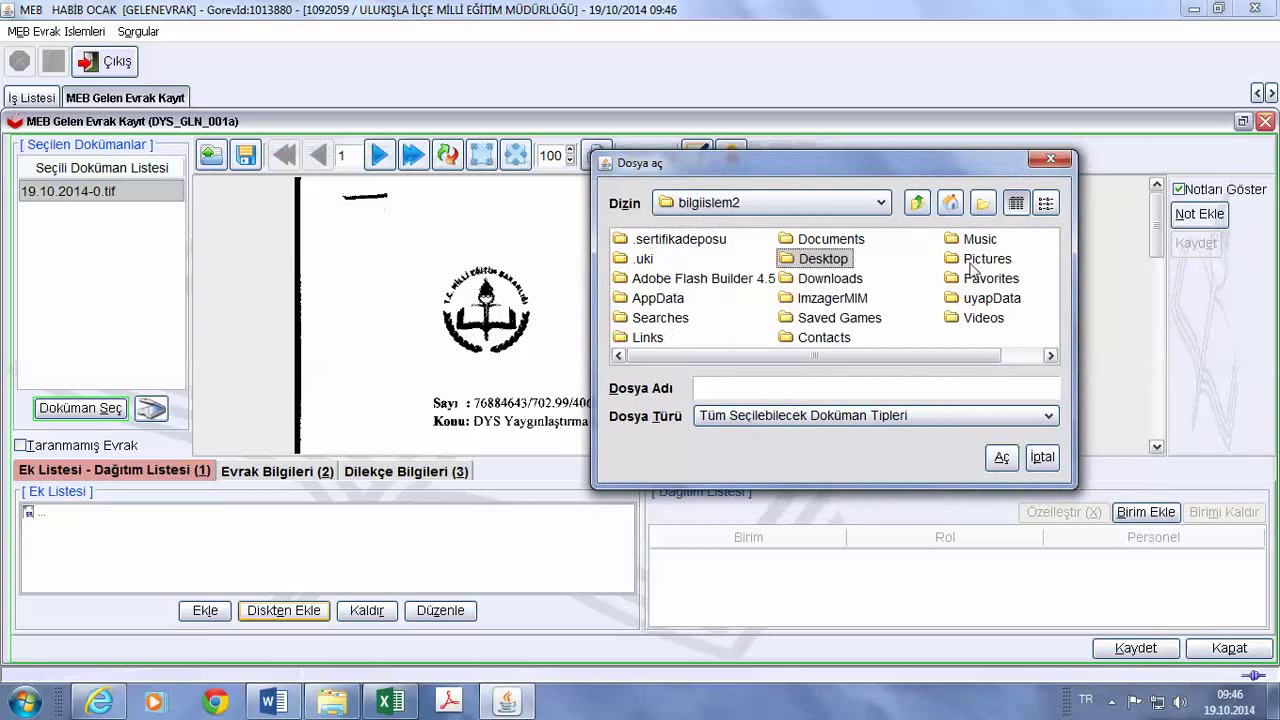
double_click(835, 242)
double_click(678, 337)
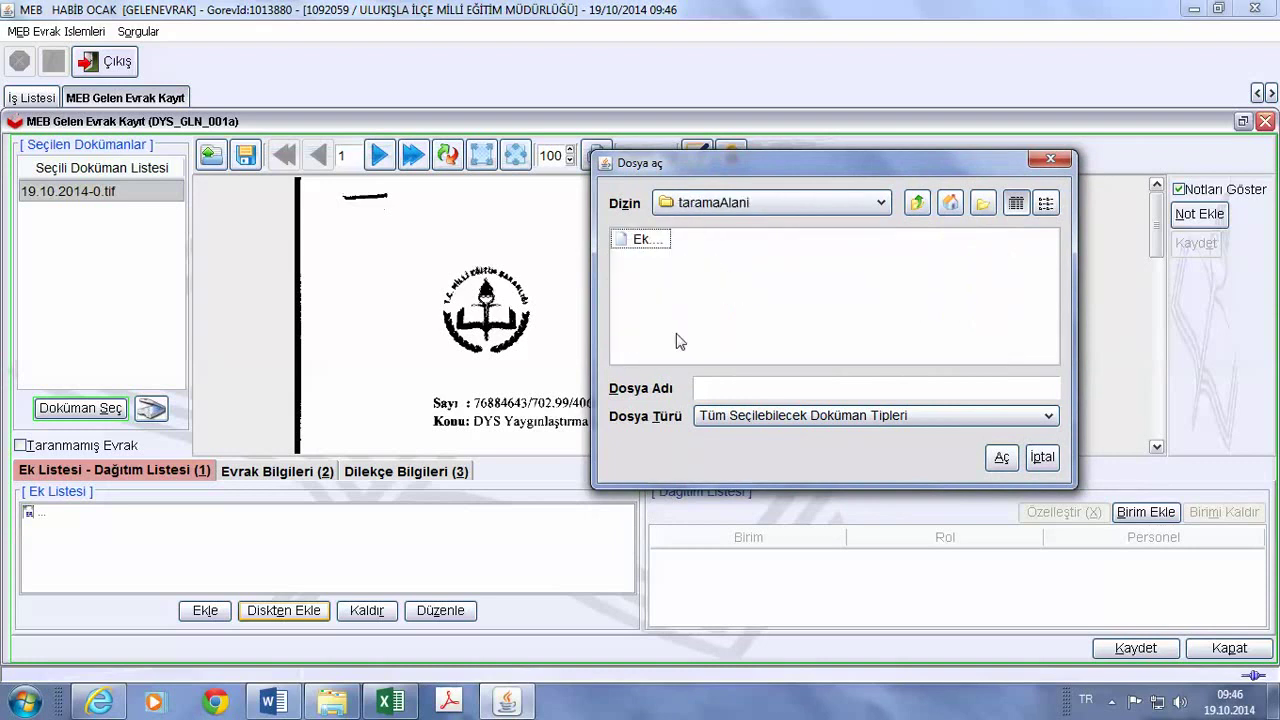
left_click(643, 244)
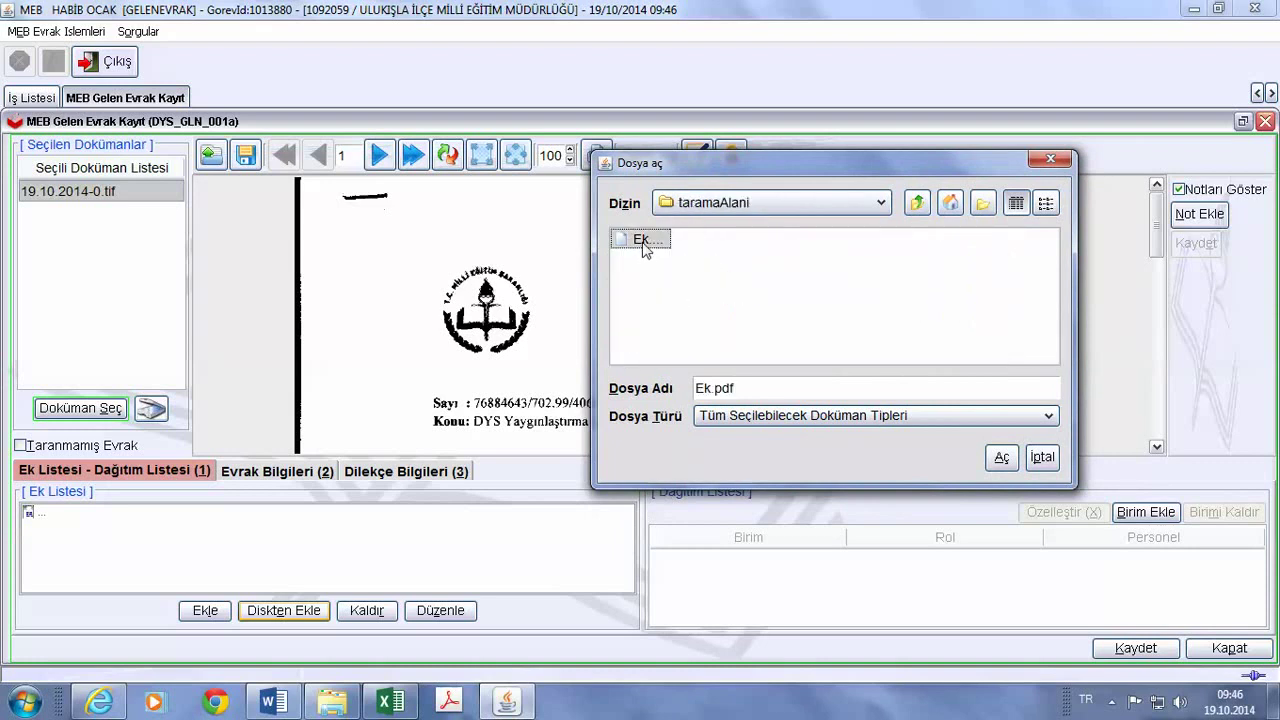
left_click(1001, 458)
- Check the actions available for the Ek.pdf attachment and open the Evrak Bilgileri form
right_click(76, 522)
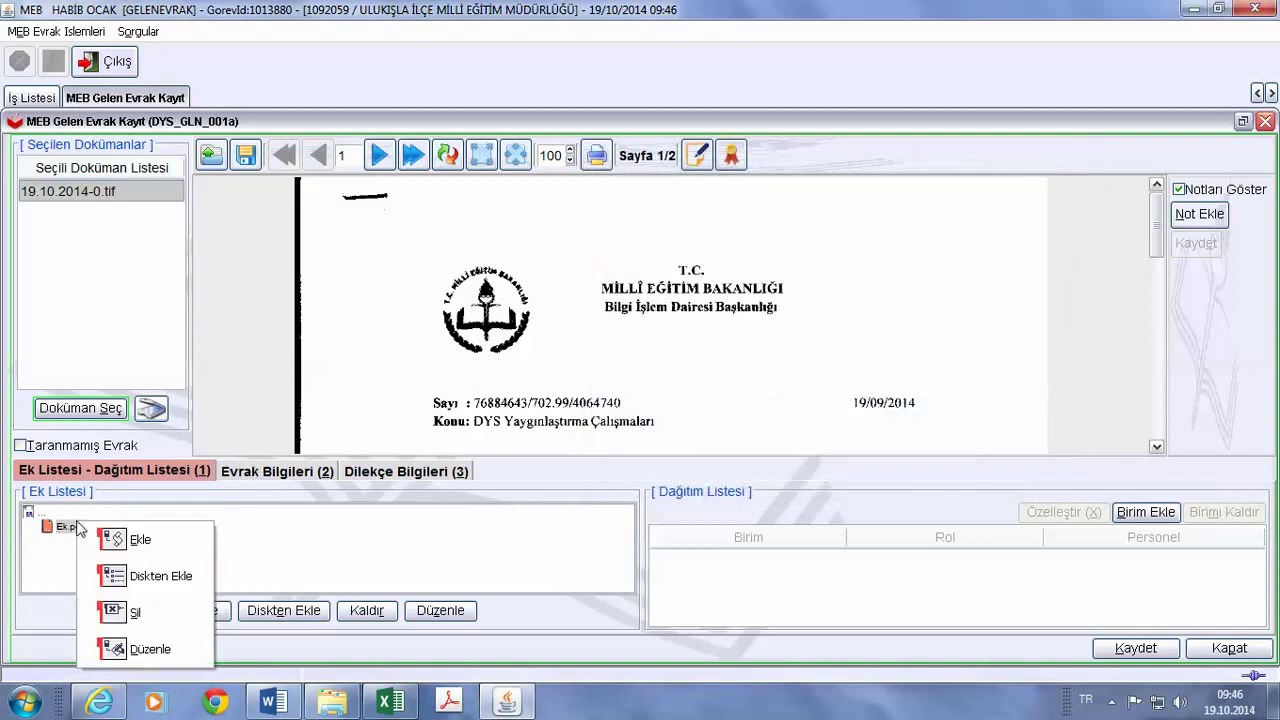
left_click(155, 272)
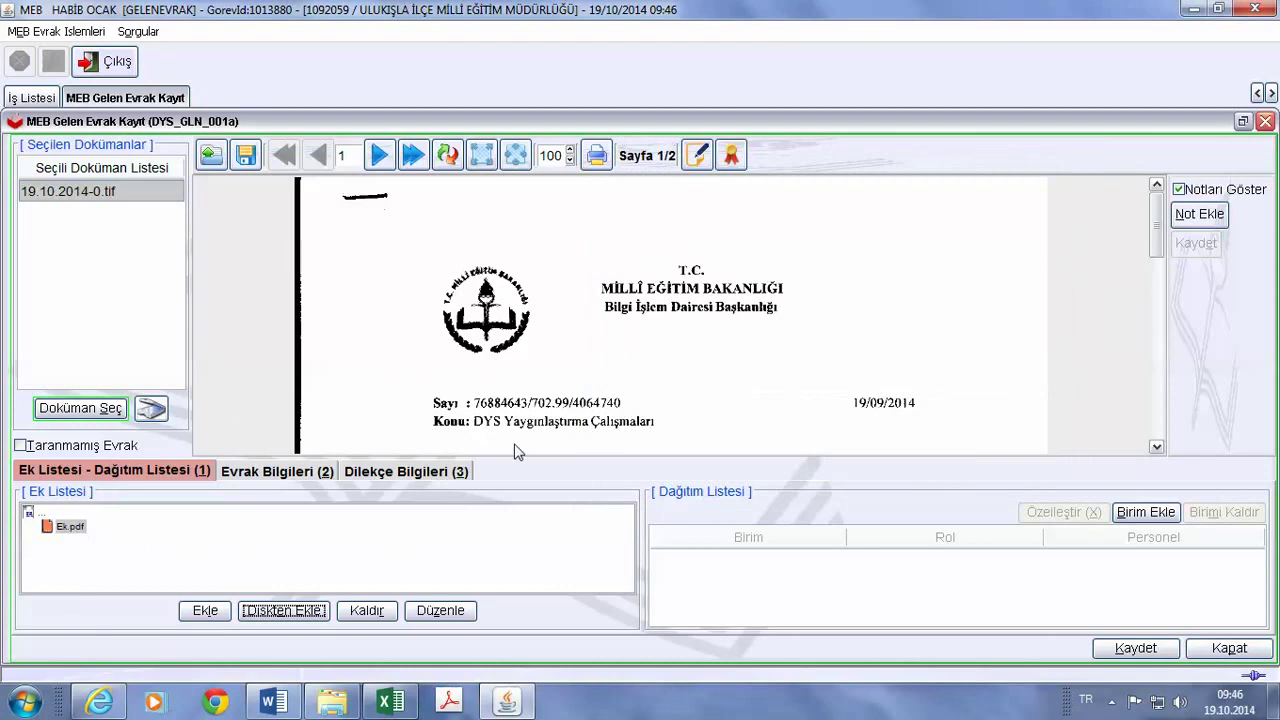
left_click(289, 475)
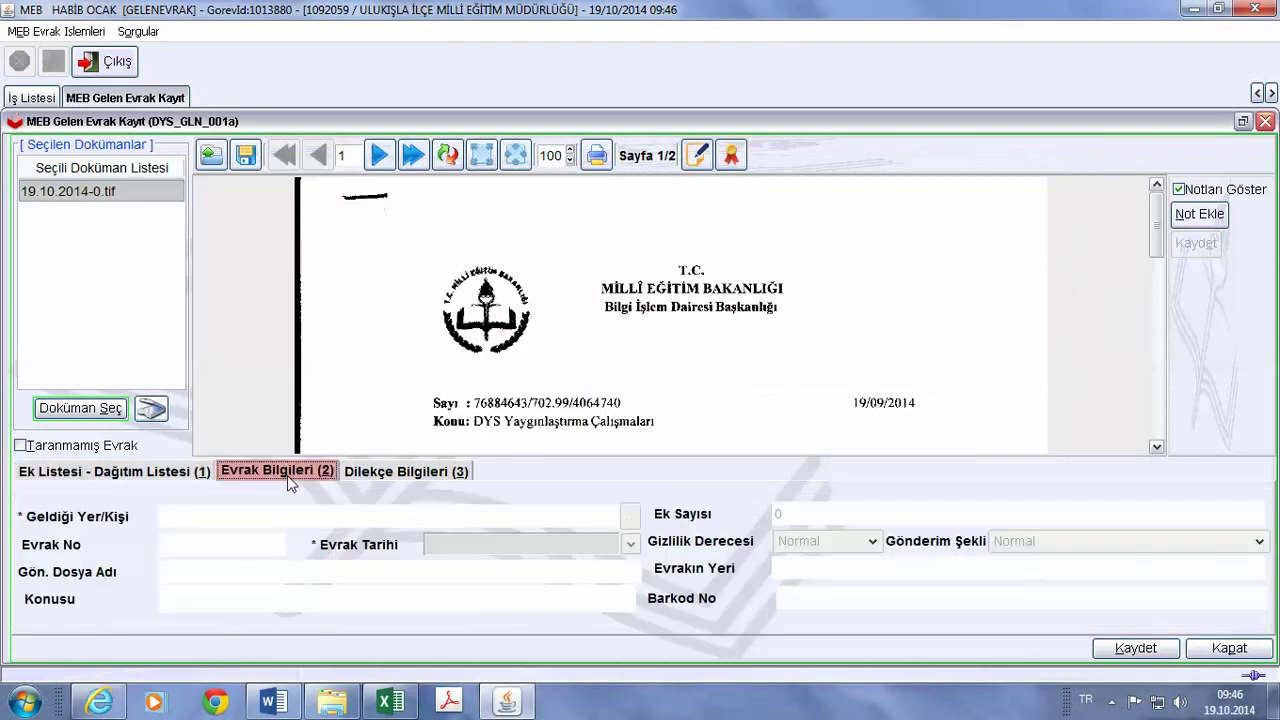